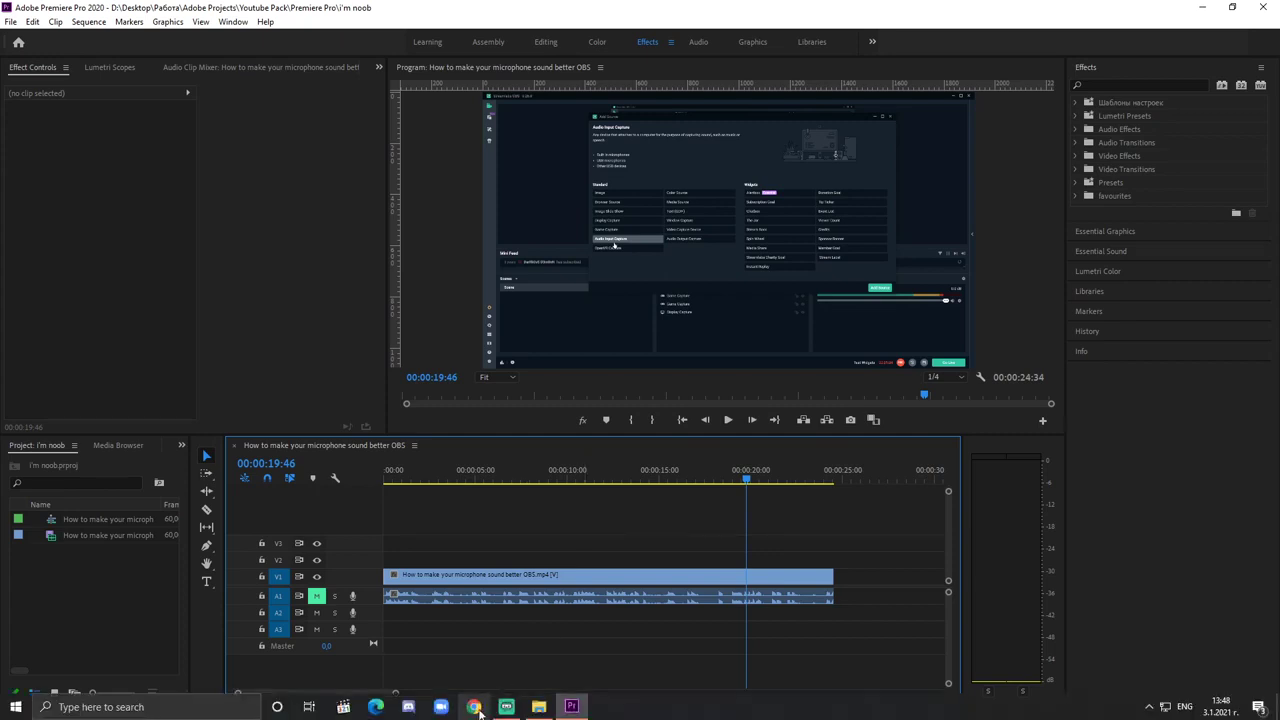
Switch to Chrome and open youtube.com
left_click(475, 707)
type("youtube.com")
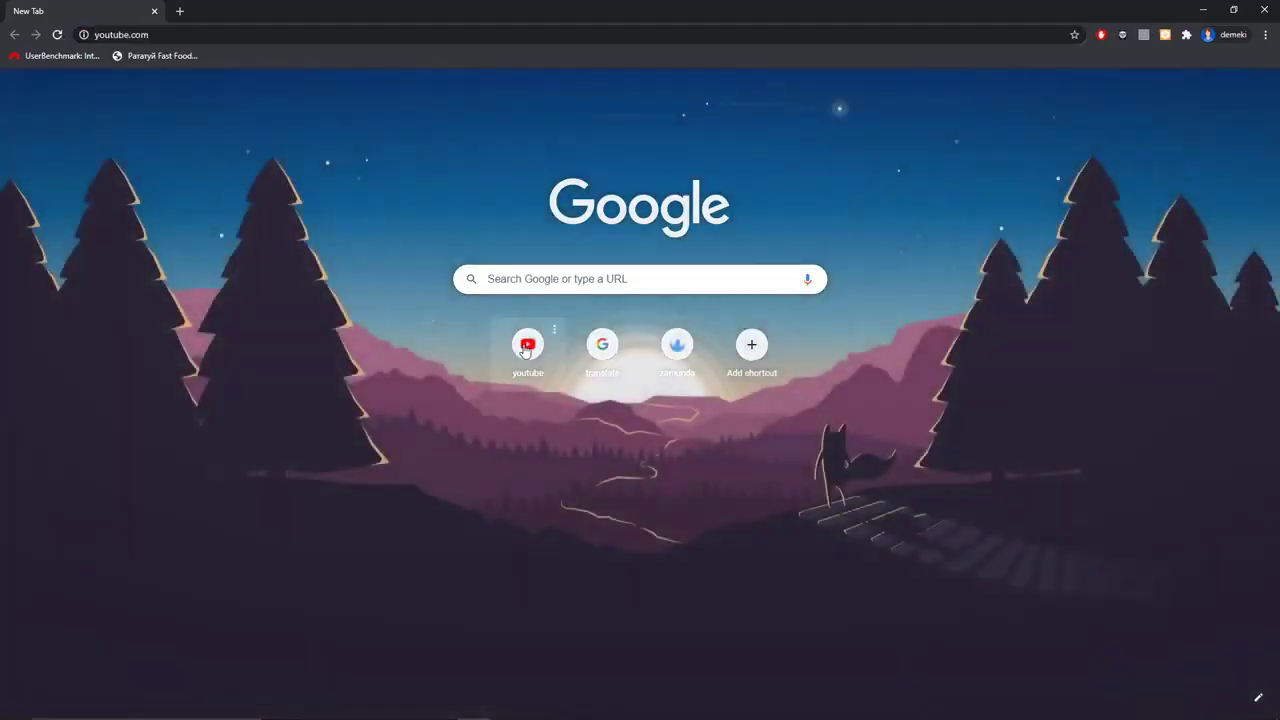
key("Return")
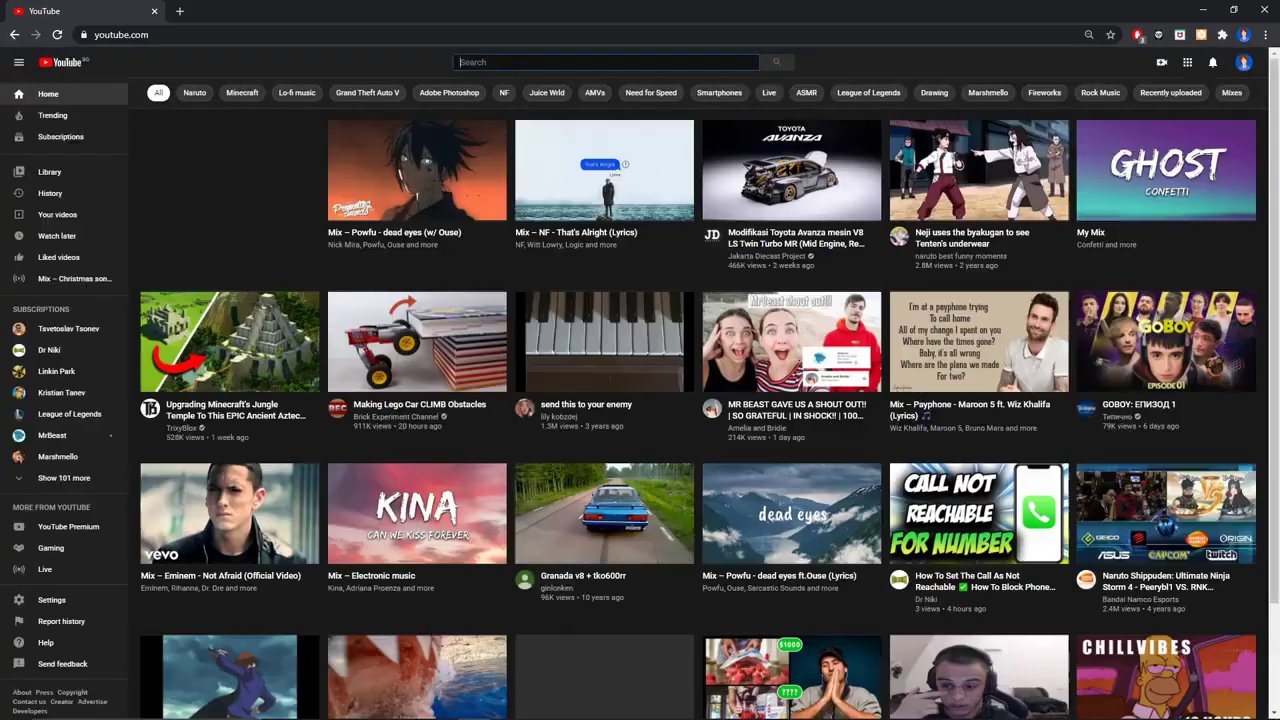
Search YouTube for "oh my god green screen"
left_click(494, 62)
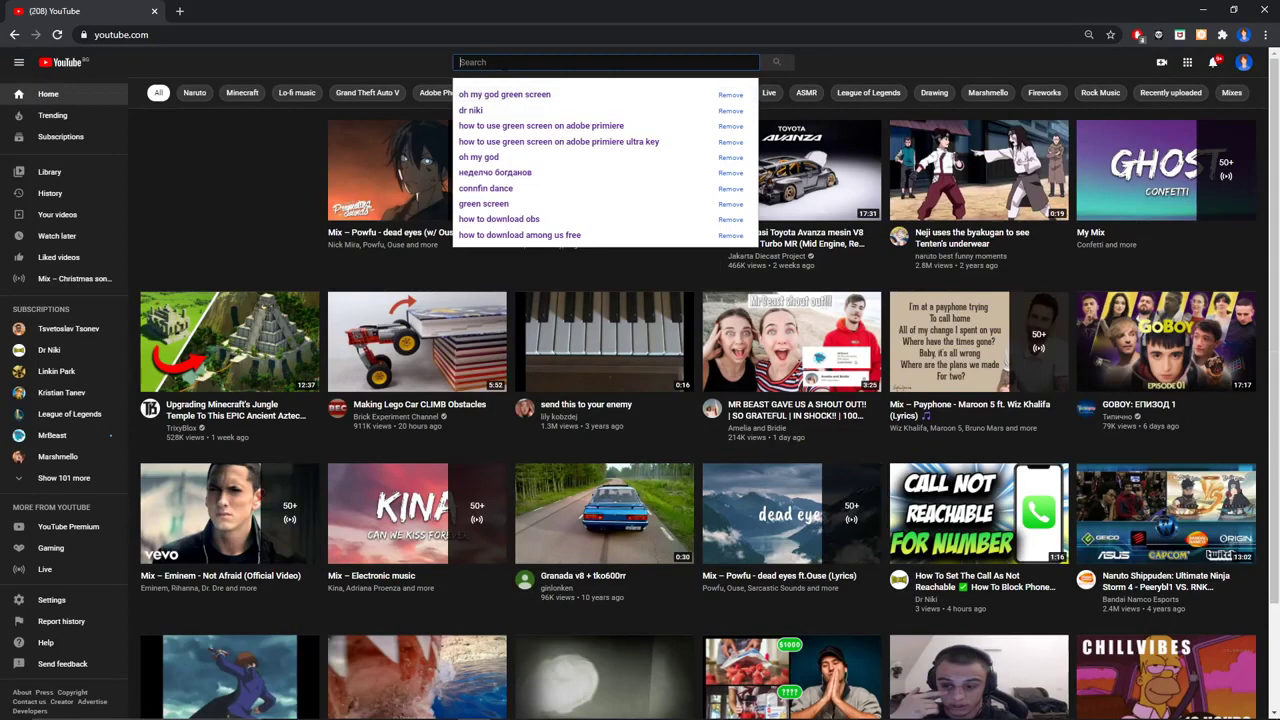
type("oh my good")
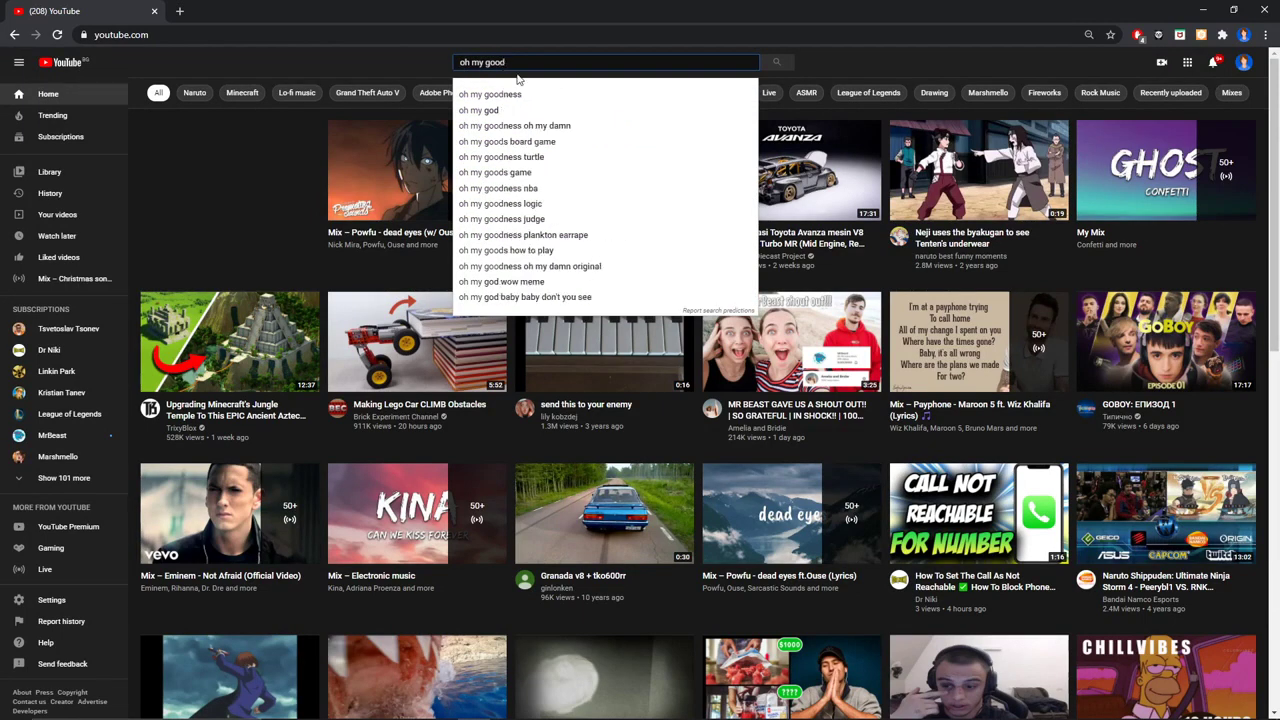
key("BackSpace")
key("BackSpace")
type("d")
left_click(510, 94)
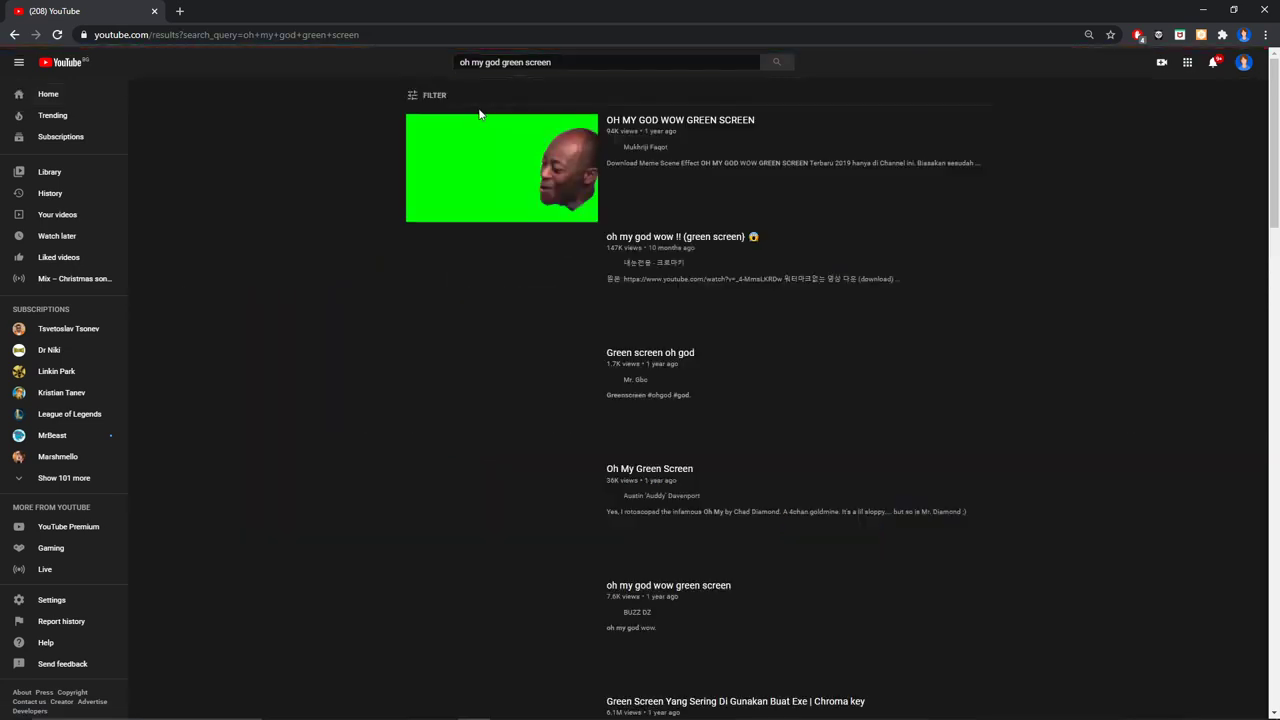
Open the video "OH MY GOD WOW GREEN SCREEN", pause it and copy its share link
left_click(487, 153)
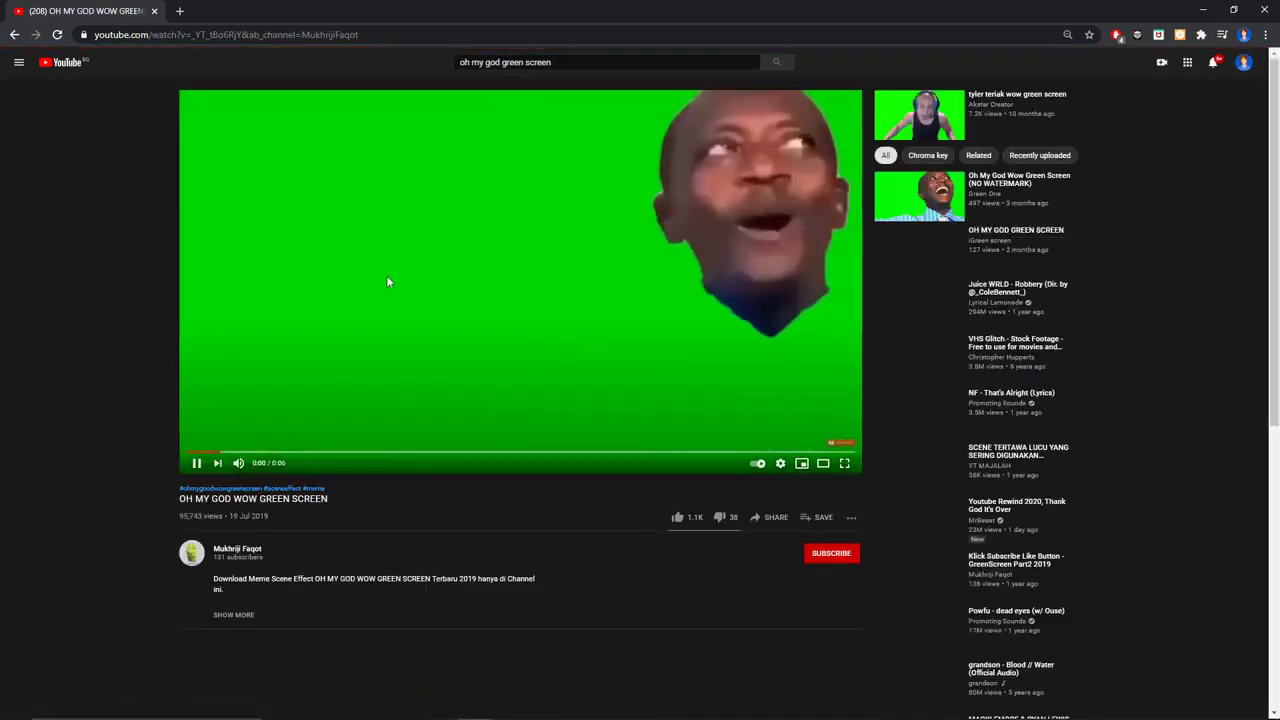
left_click(388, 280)
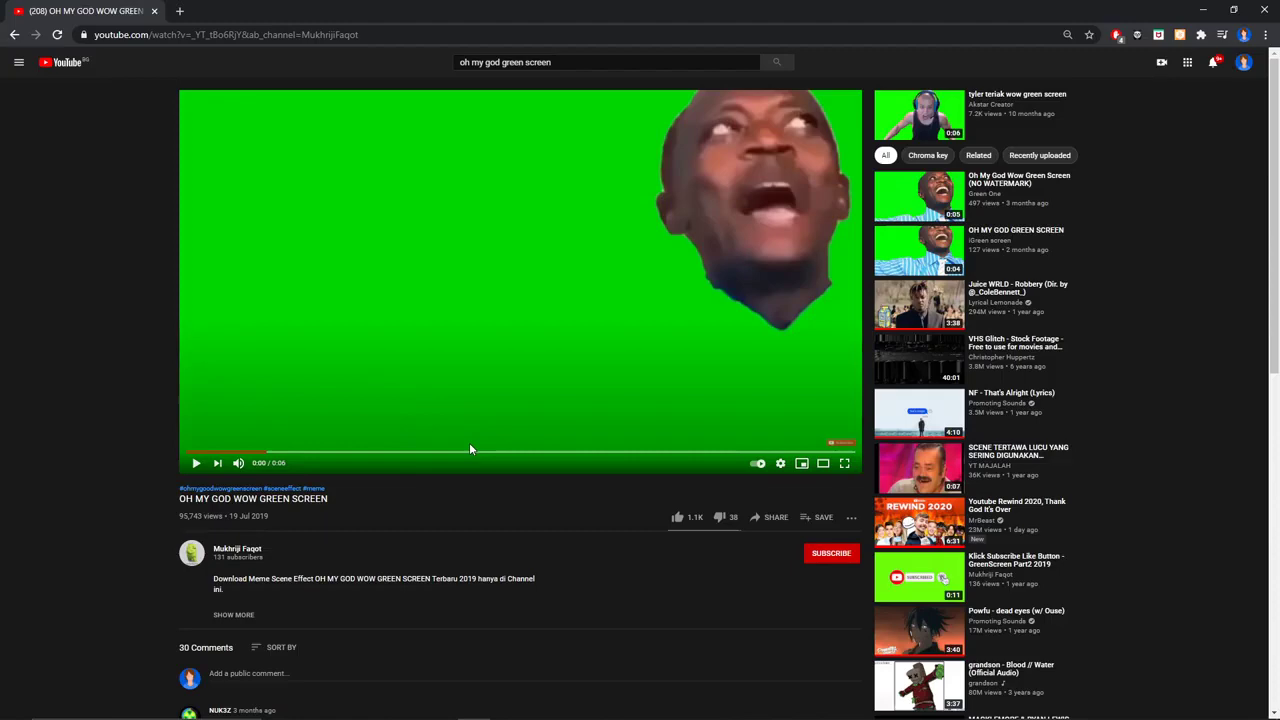
left_click(760, 520)
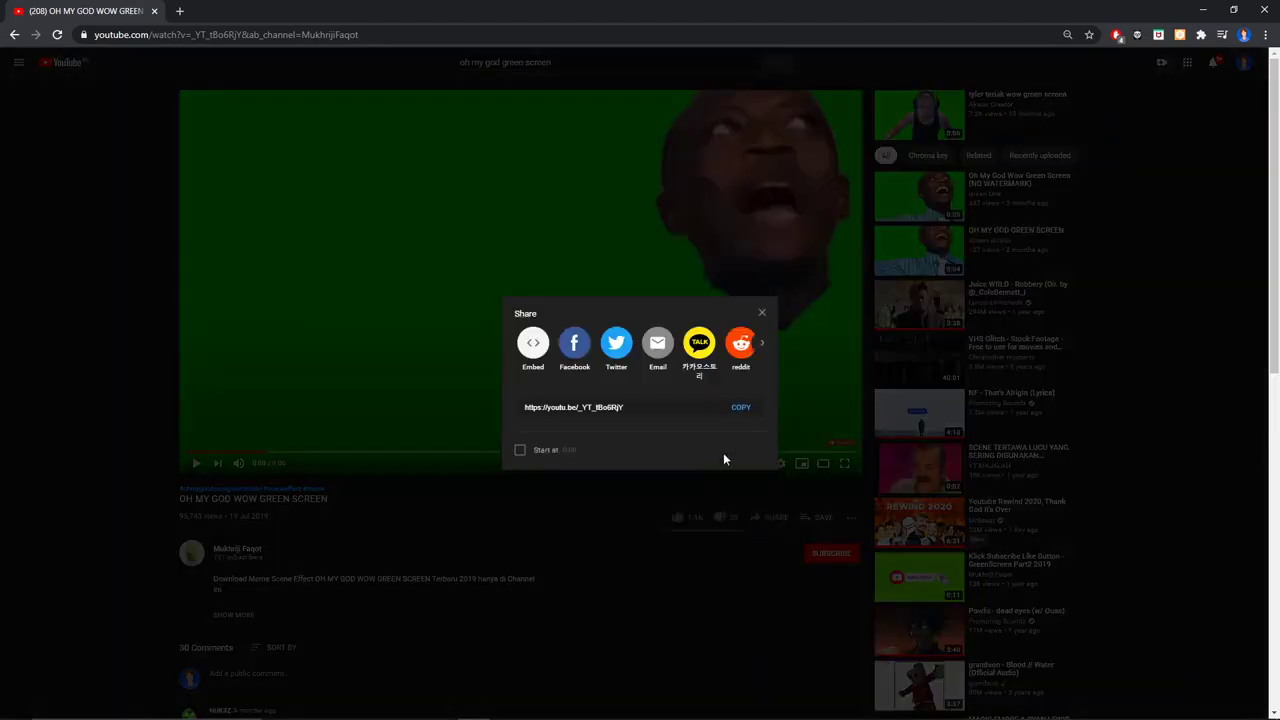
left_click(740, 408)
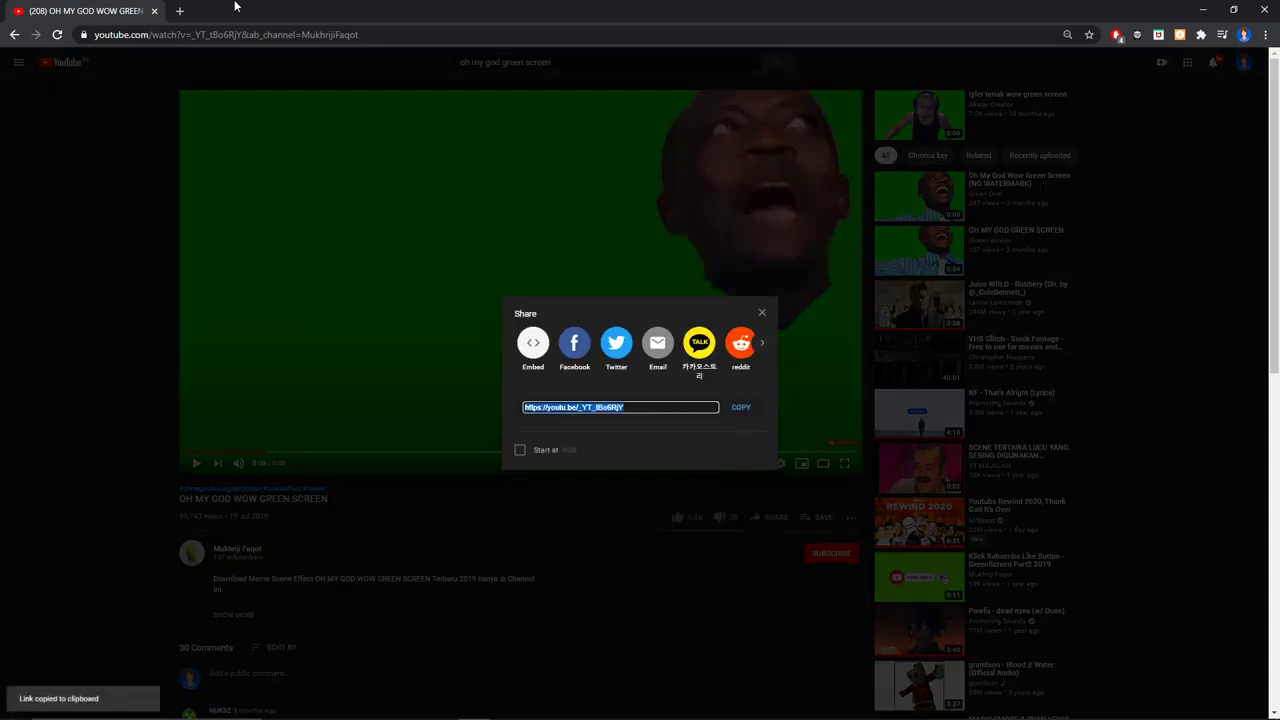
Search Google for "yt converter" in a new browser tab
left_click(180, 12)
left_click(504, 278)
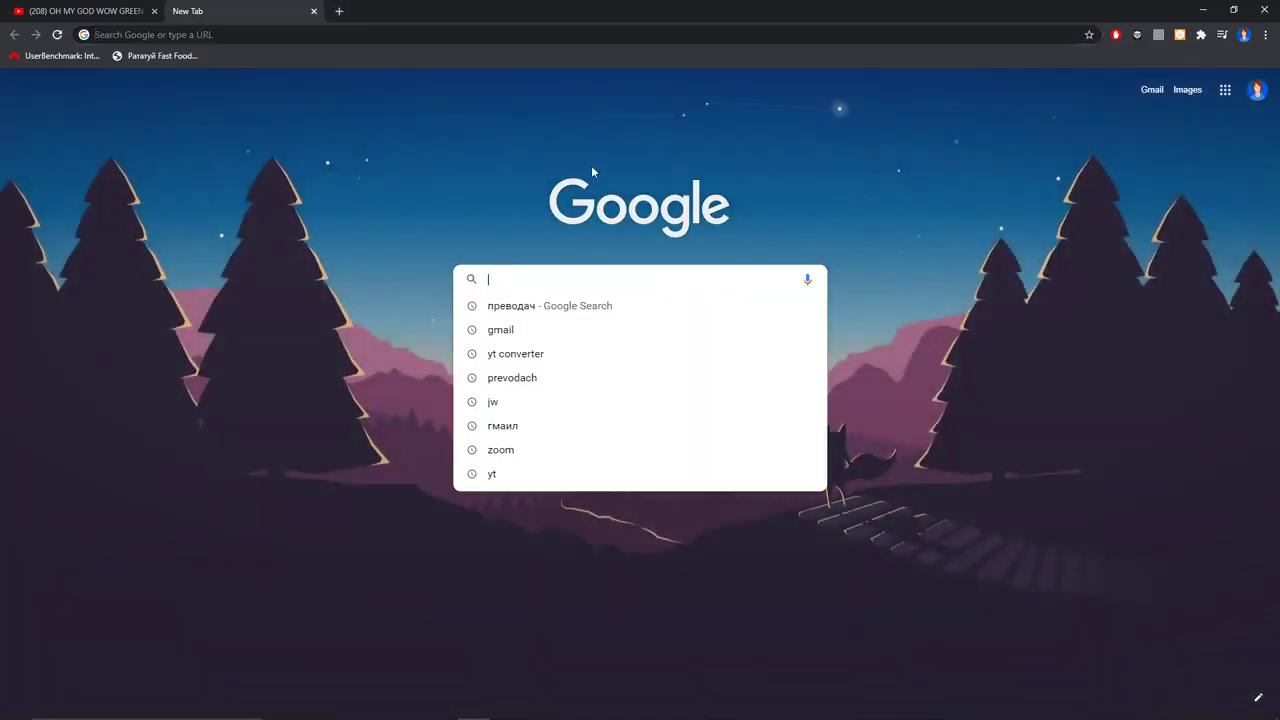
type("yt")
key("Down")
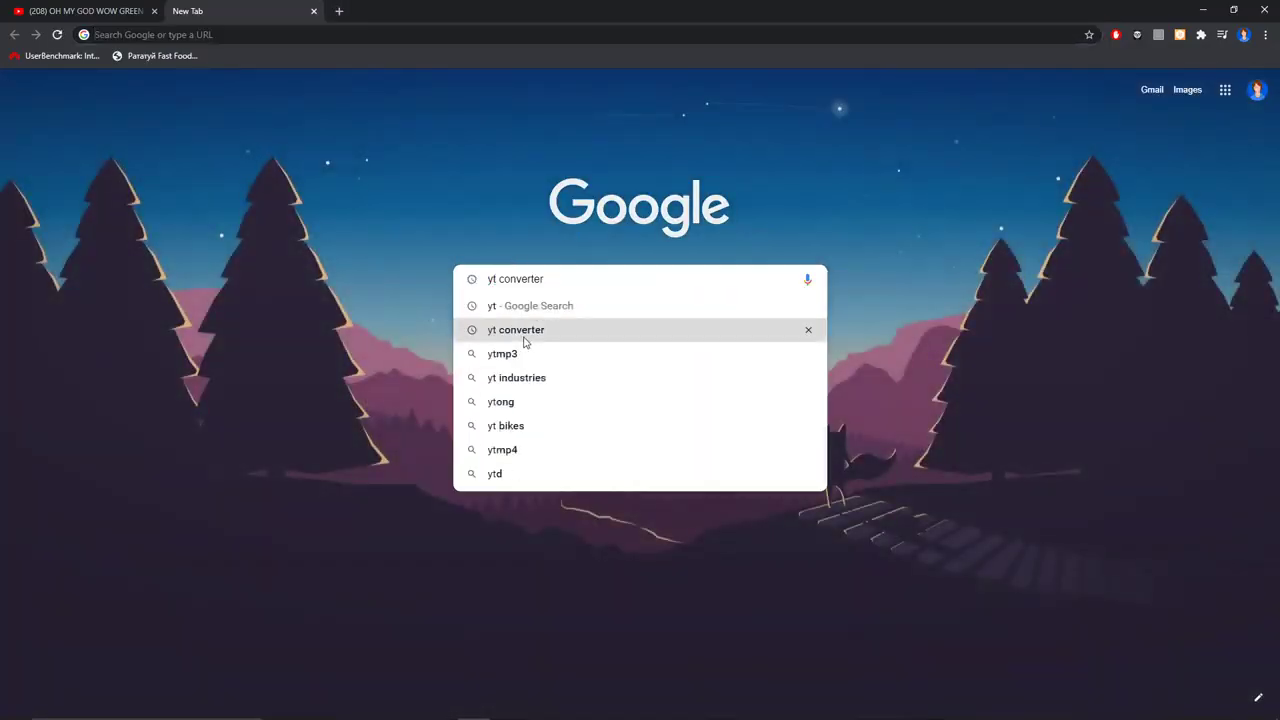
left_click(524, 340)
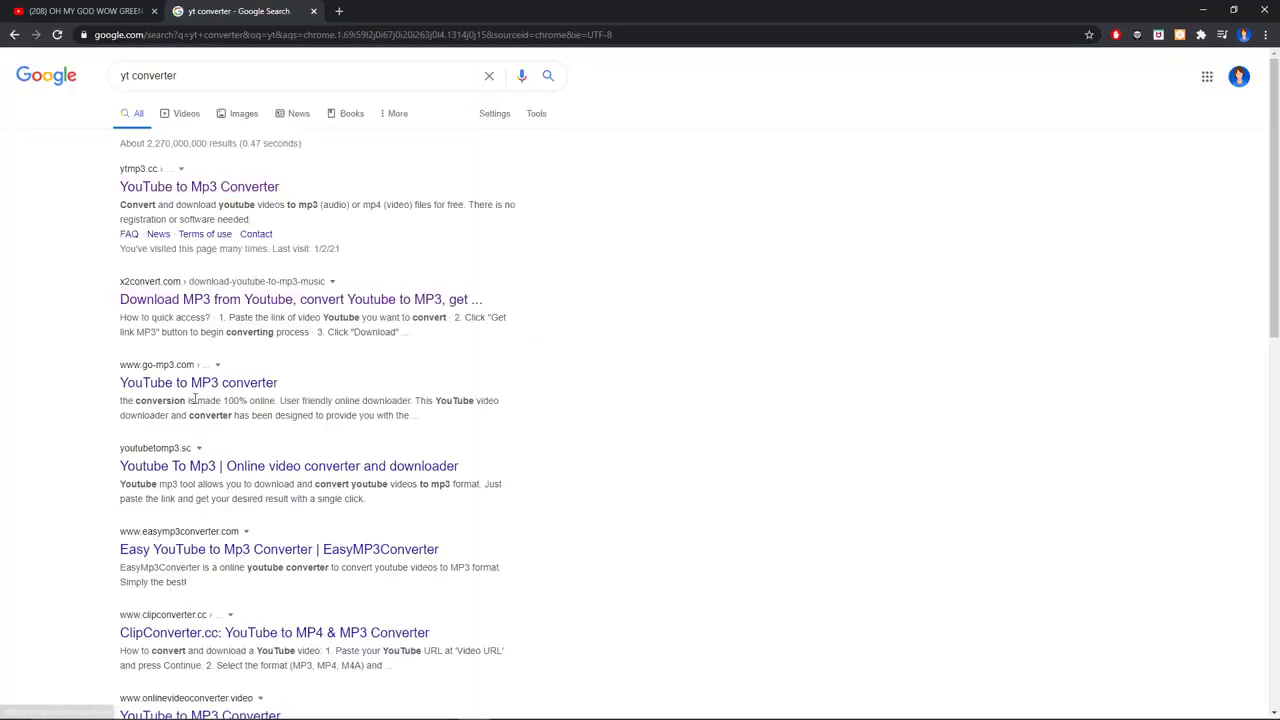
scroll(195, 400, "down", 2)
left_click(150, 249)
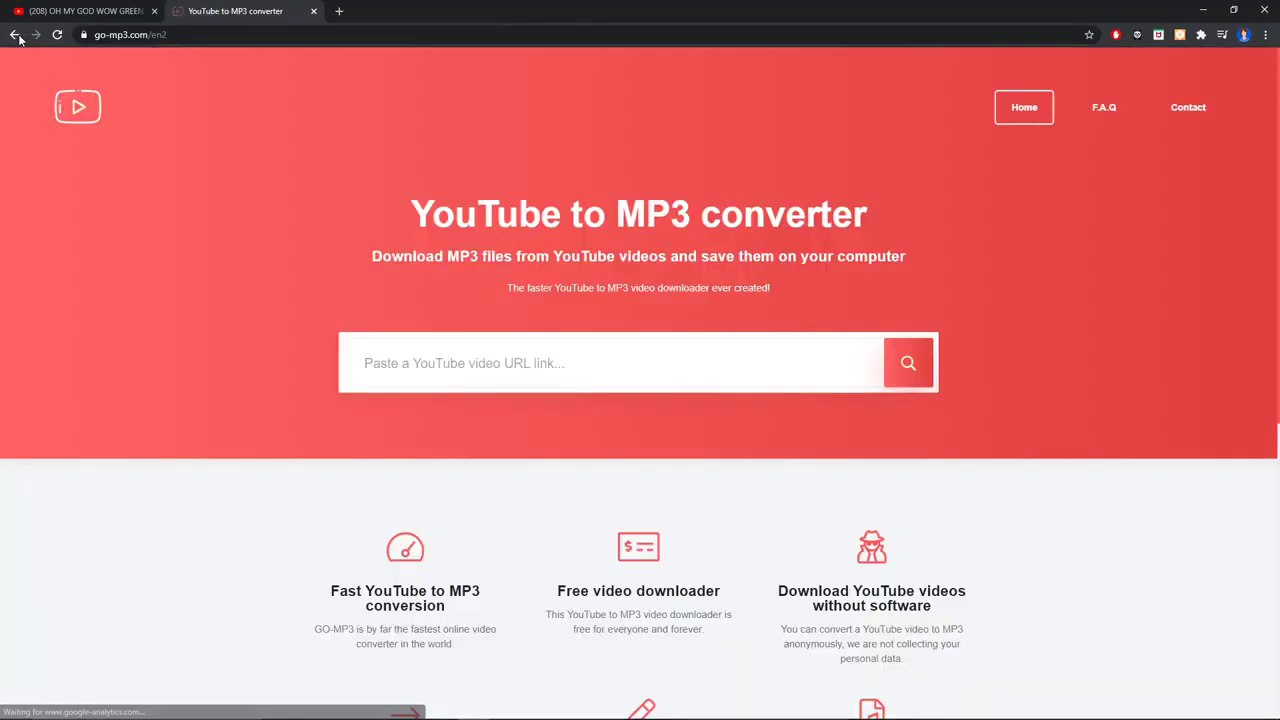
left_click(15, 35)
scroll(300, 260, "up", 2)
left_click(251, 296)
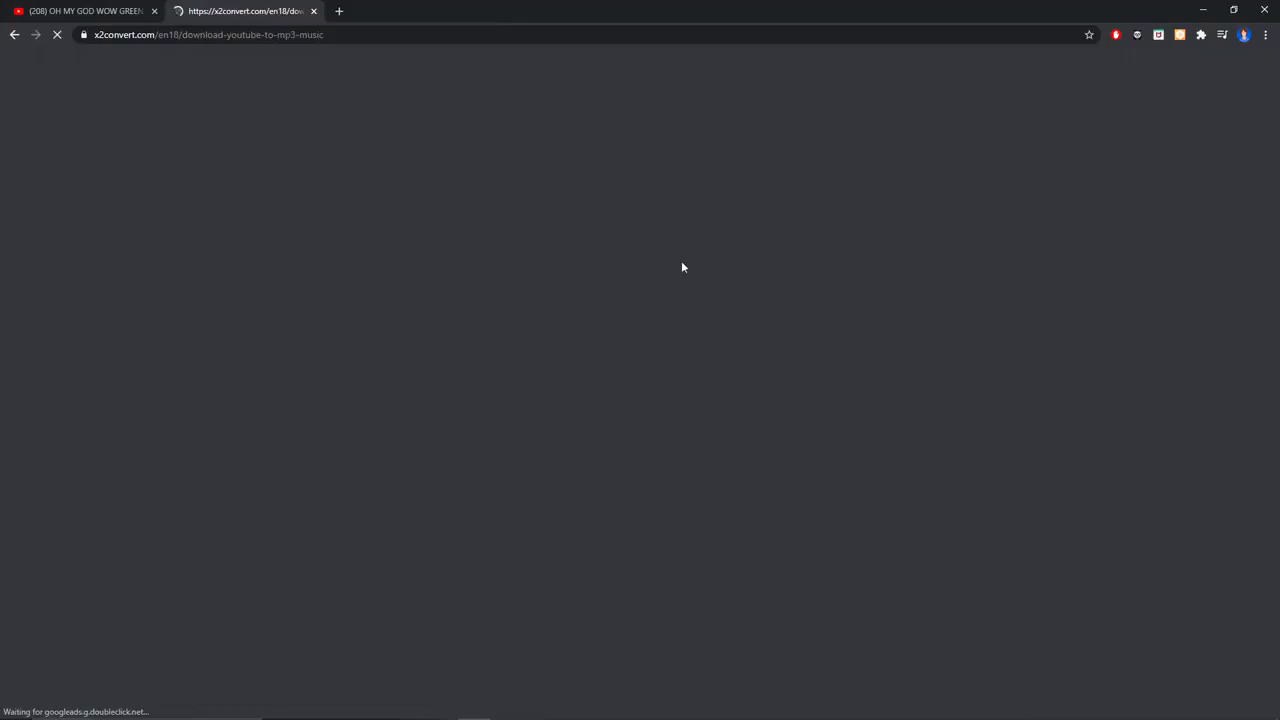
left_click(15, 35)
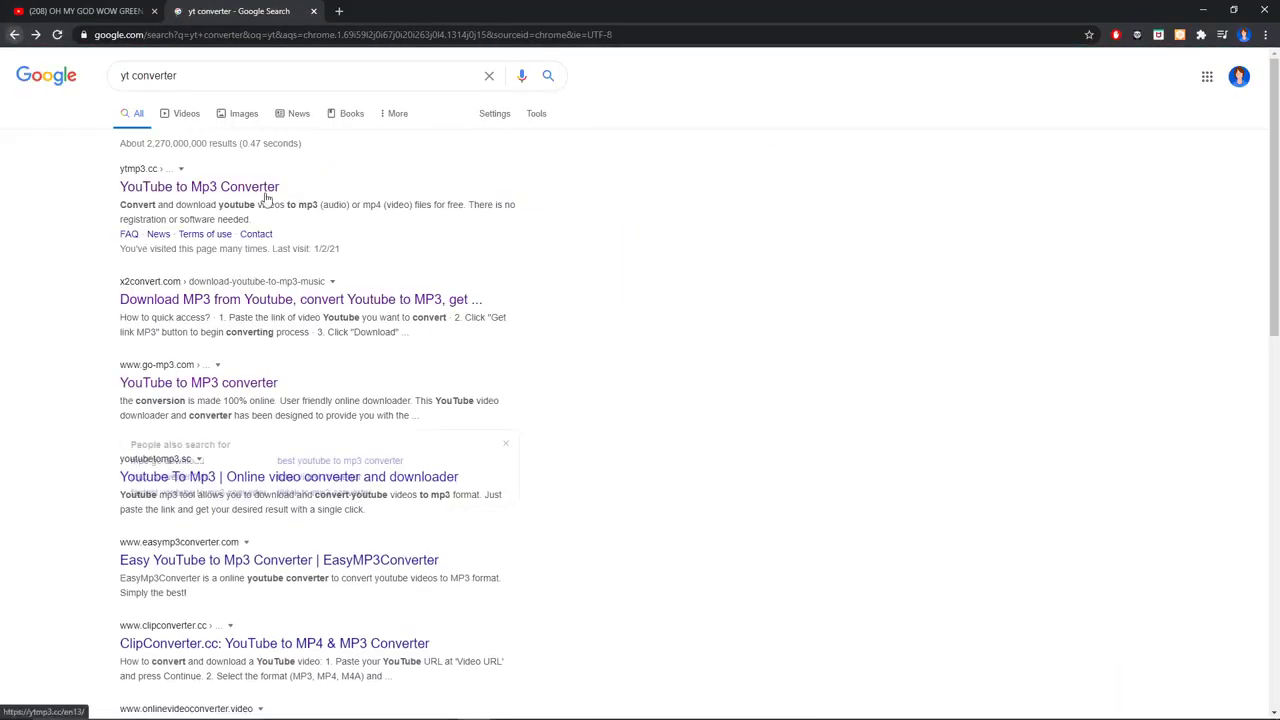
Open the ytmp3.cc converter and convert the copied video link to mp4
left_click(215, 194)
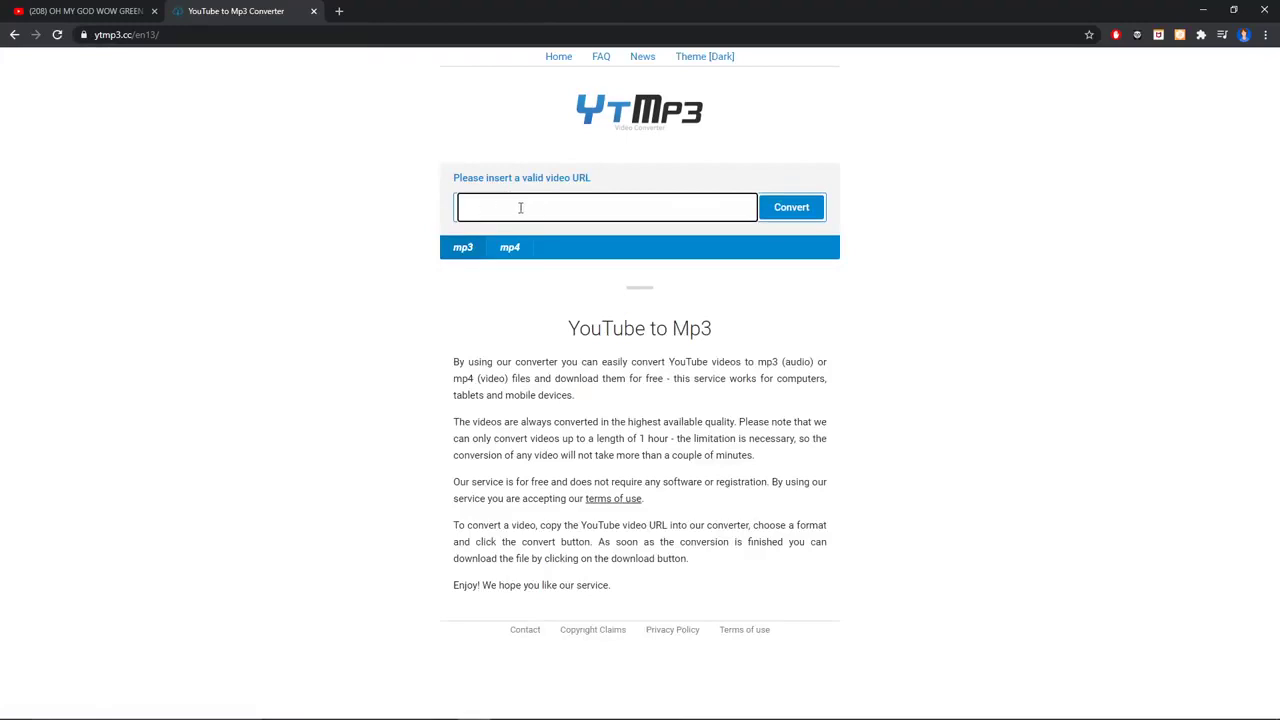
key("ctrl+v")
left_click(503, 320)
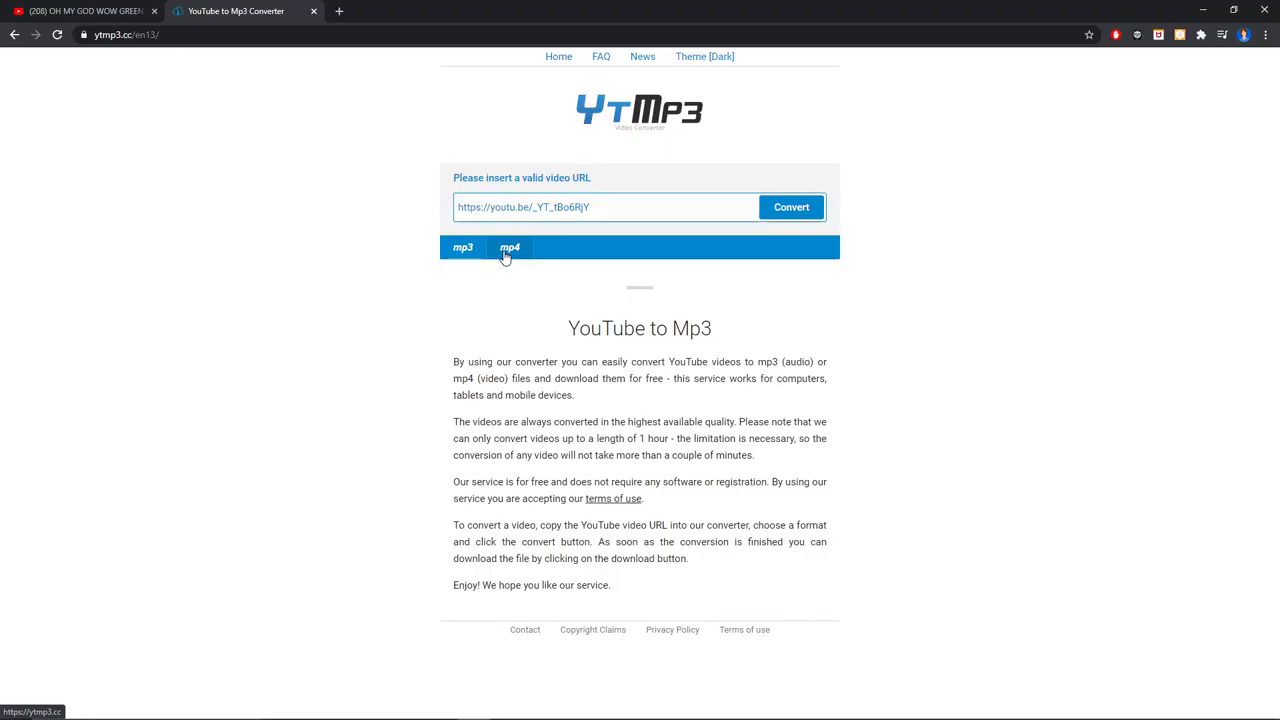
left_click(794, 207)
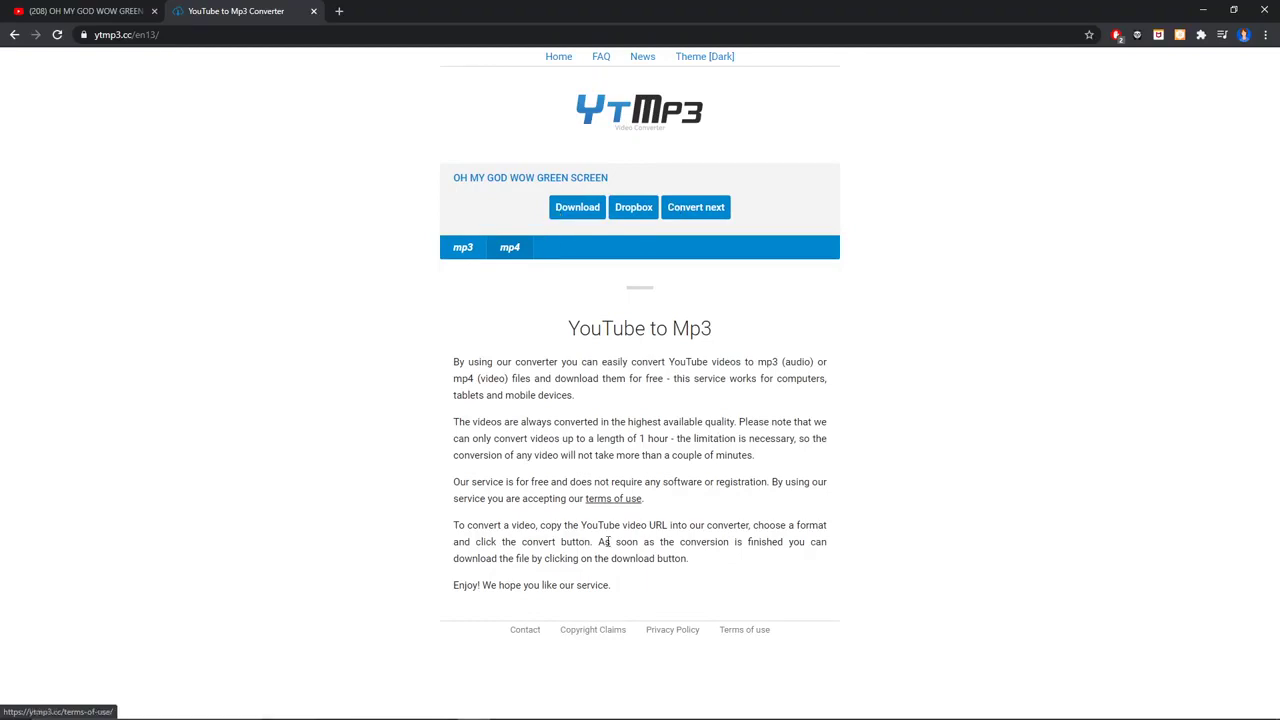
Switch to Premiere Pro and import "No Copyright Oh My God Wow Sound Effect (1)" from the green screen memes folder
left_click(572, 707)
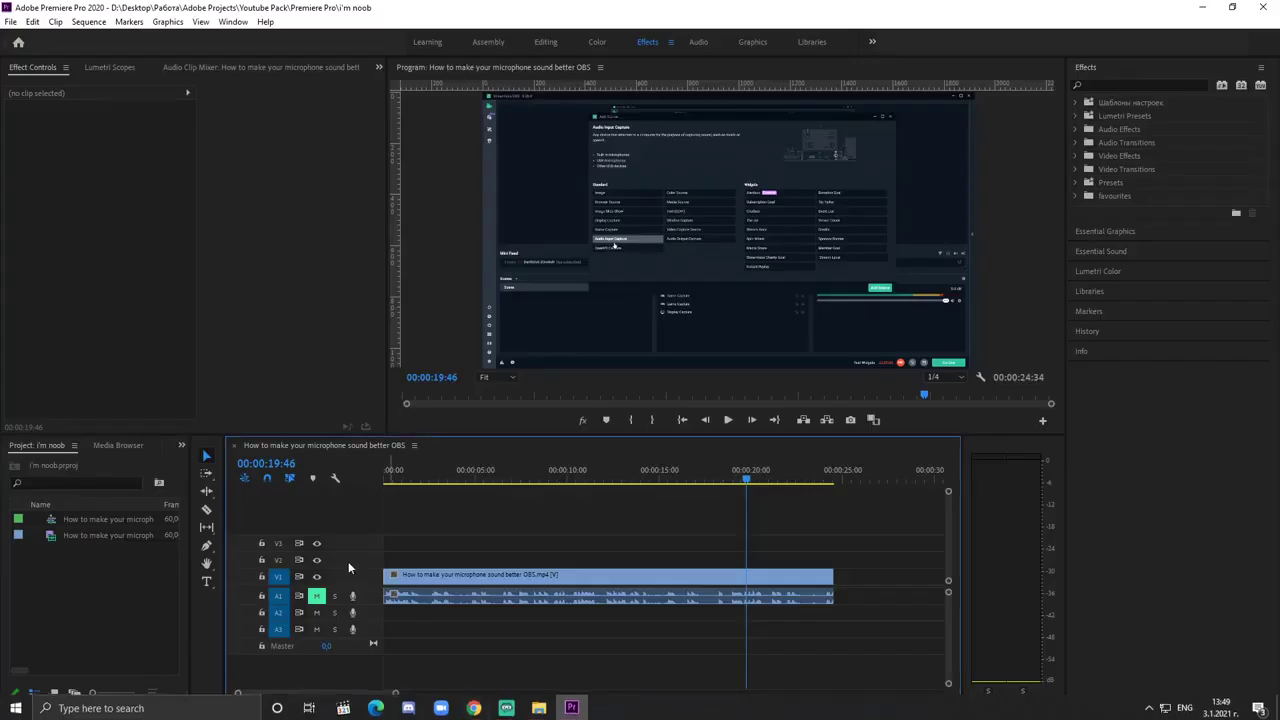
left_click(137, 576)
double_click(136, 574)
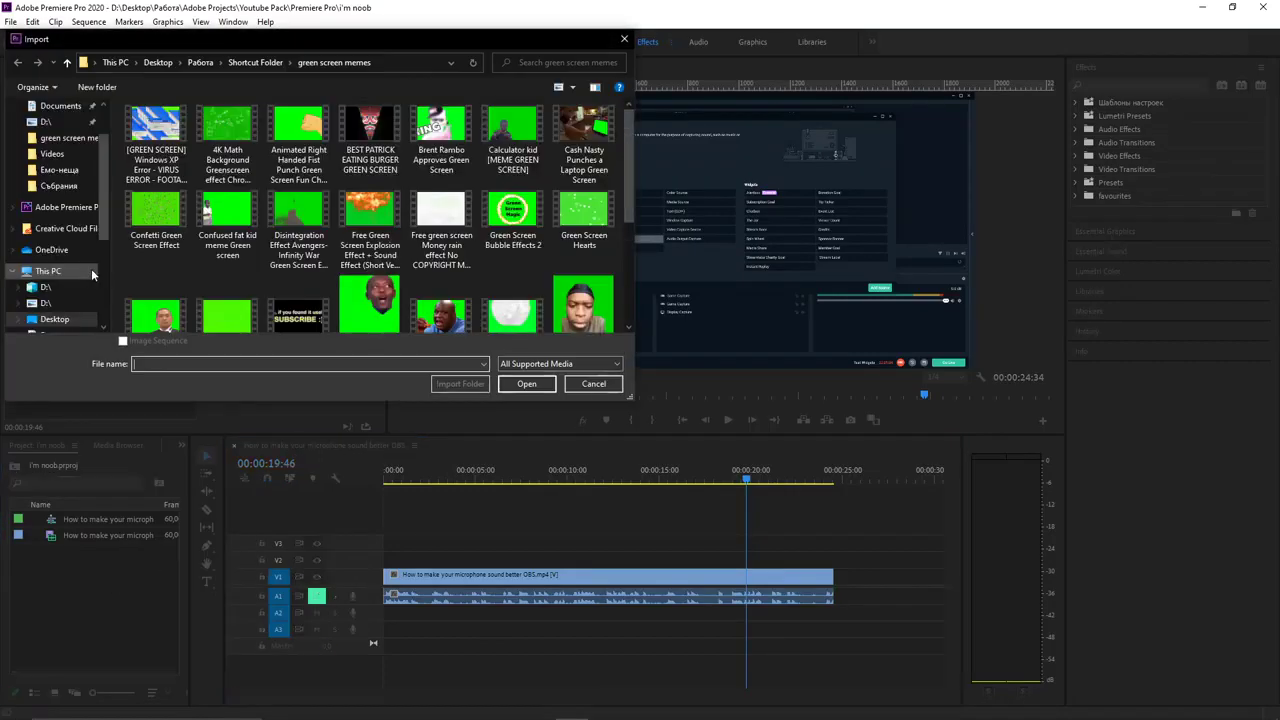
scroll(330, 150, "down", 3)
left_click(369, 170)
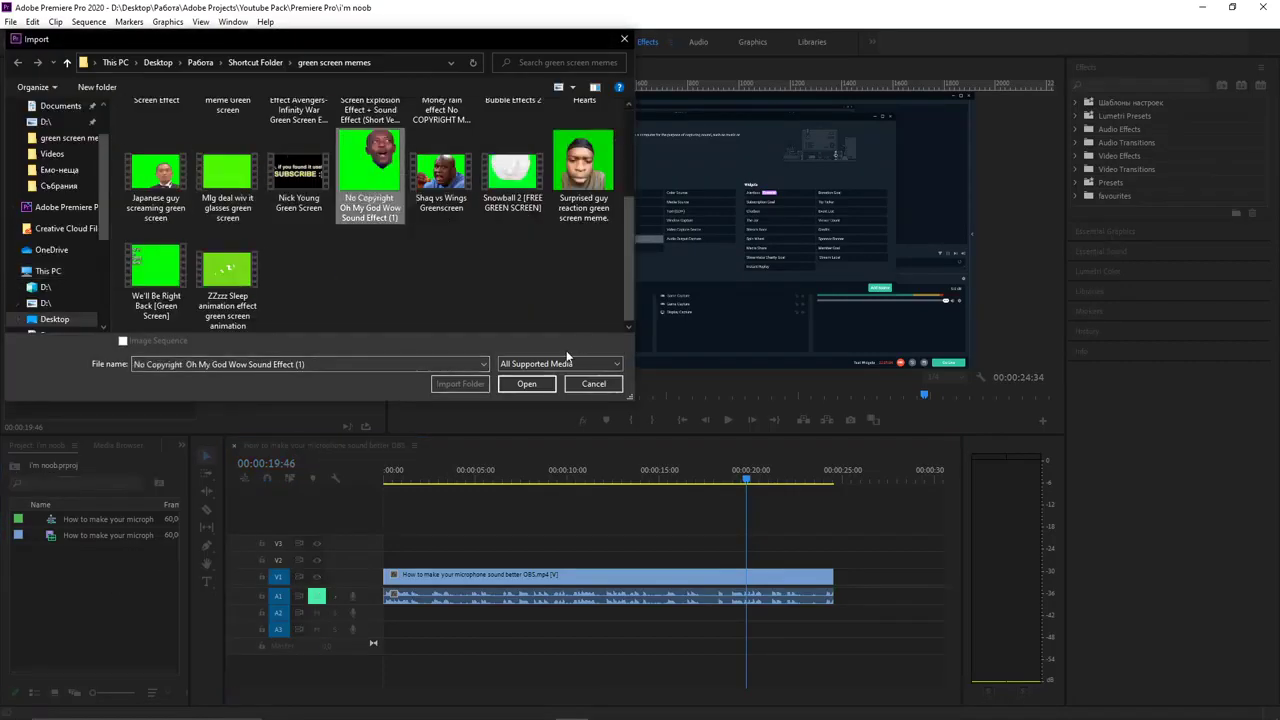
left_click(526, 384)
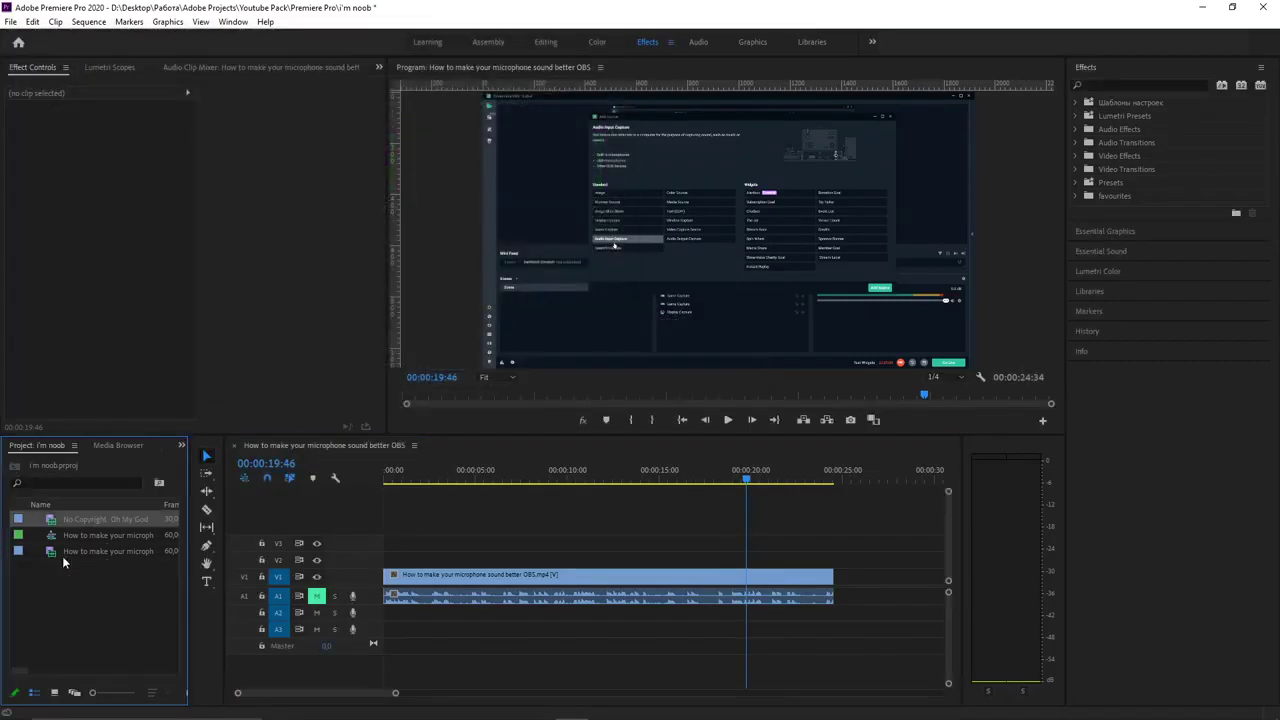
Place the imported green screen clip on track V2 starting at about 17 seconds and enlarge it to about 224% scale
left_click(80, 520)
left_click_drag(79, 518, 712, 568)
left_click_drag(660, 479, 711, 483)
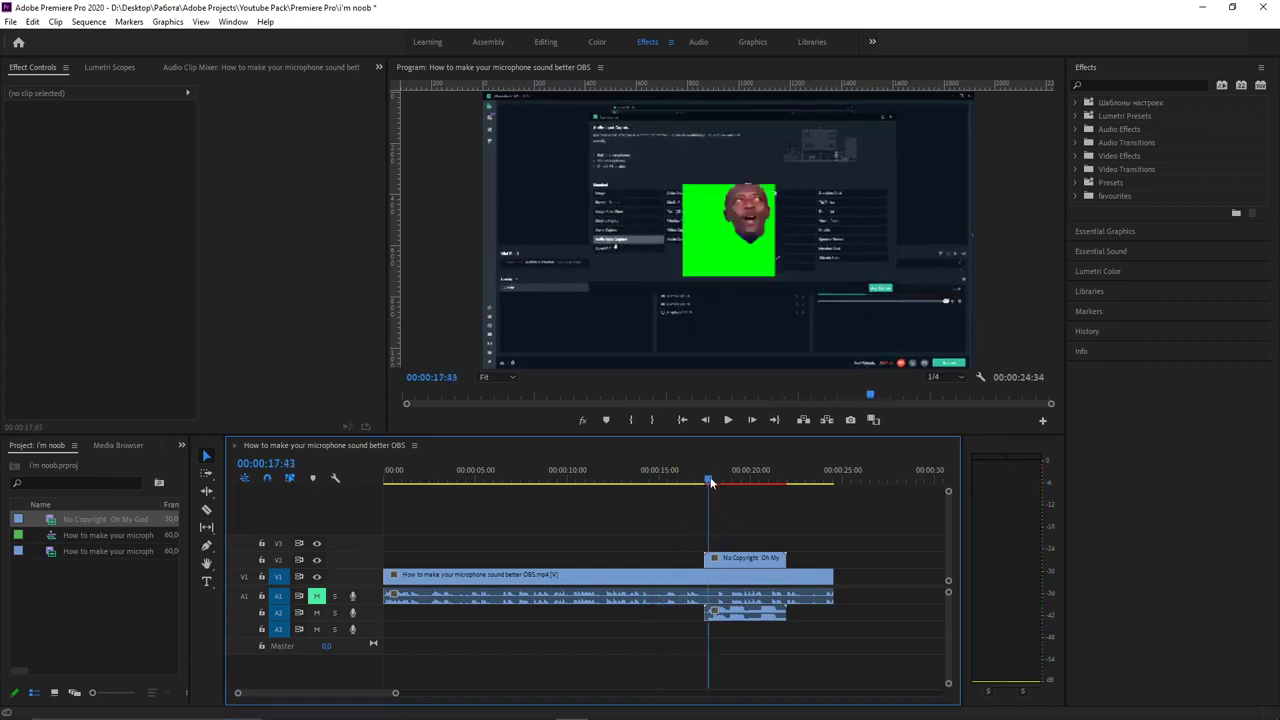
left_click(690, 268)
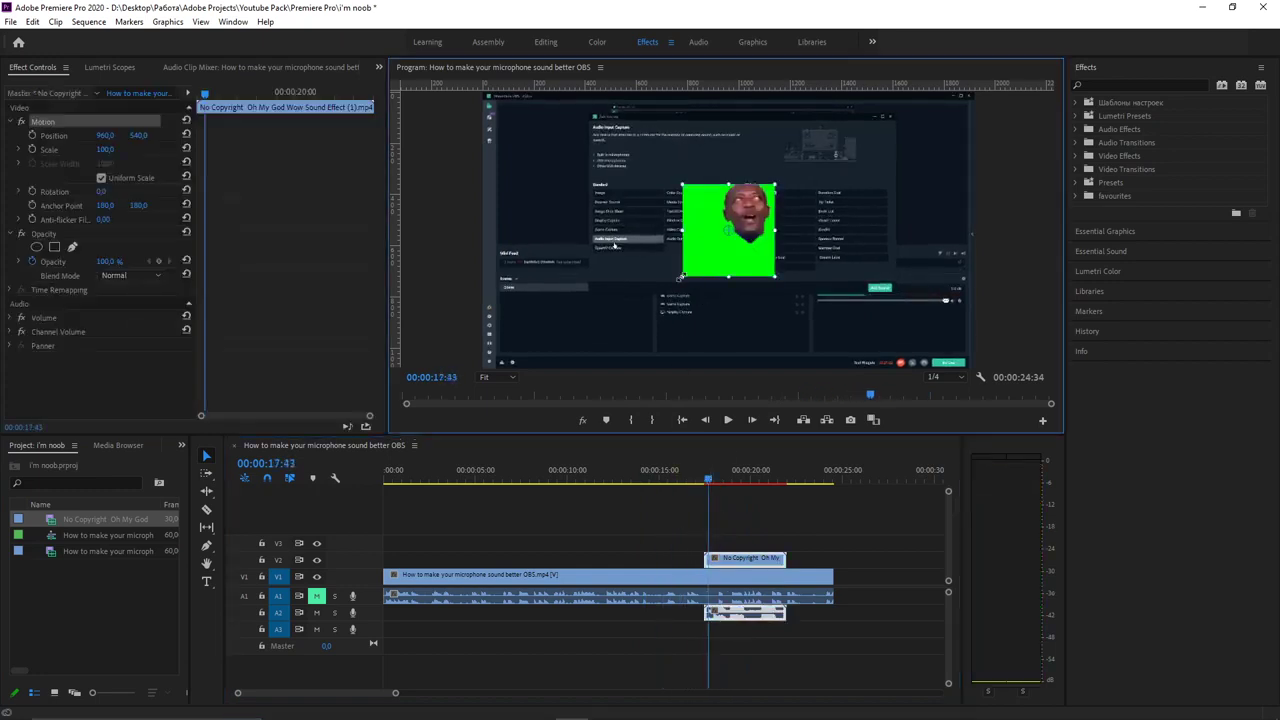
left_click_drag(681, 274, 624, 334)
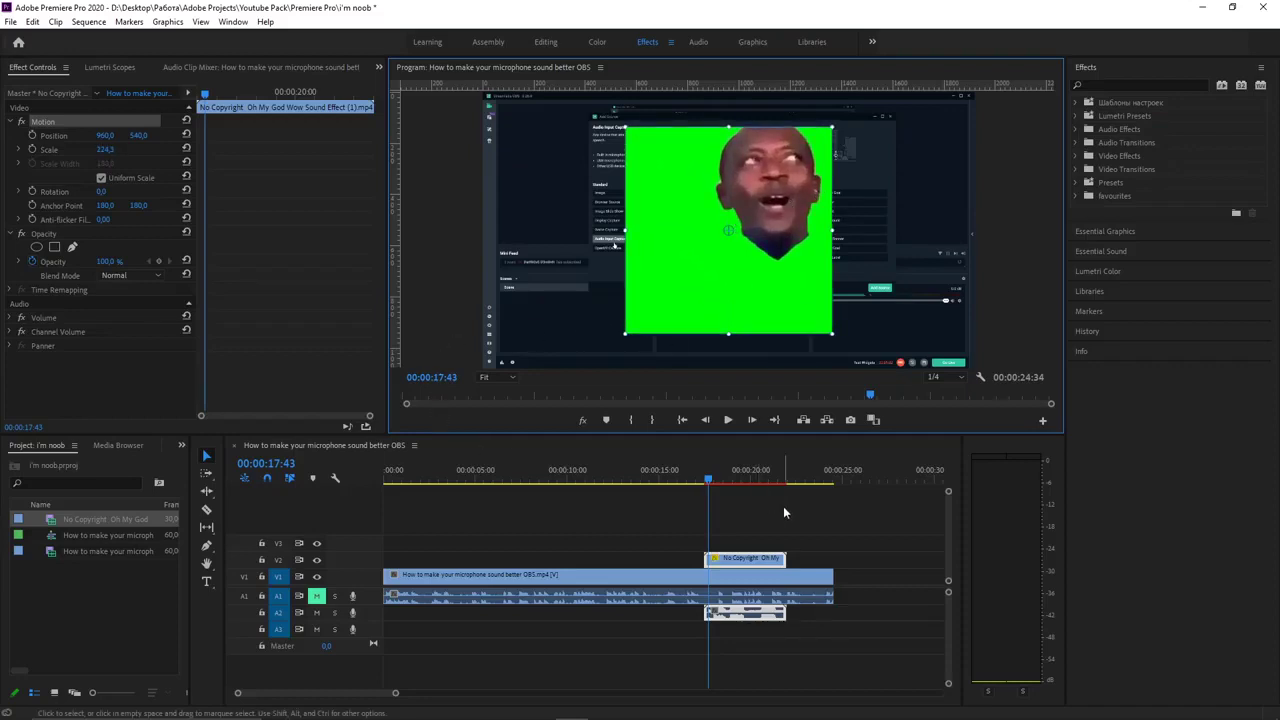
Find the Ultra Key video effect and apply it to the green screen clip on V2
left_click(1099, 82)
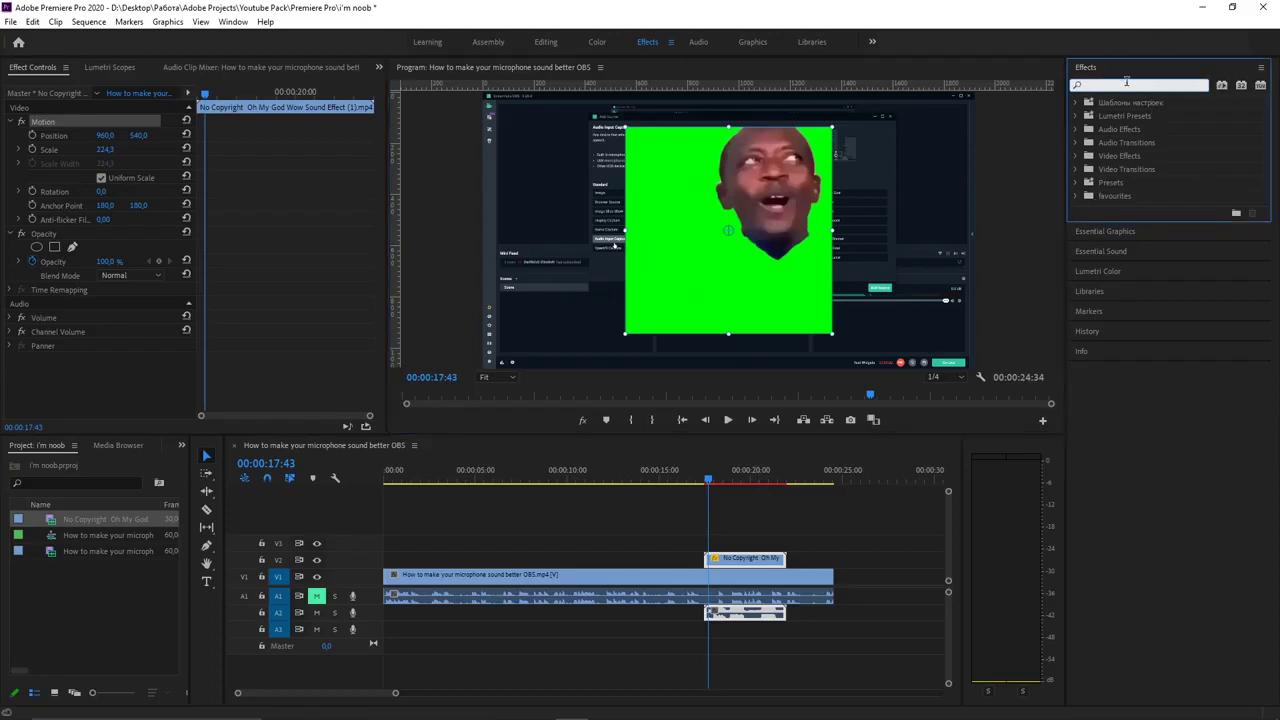
type("u")
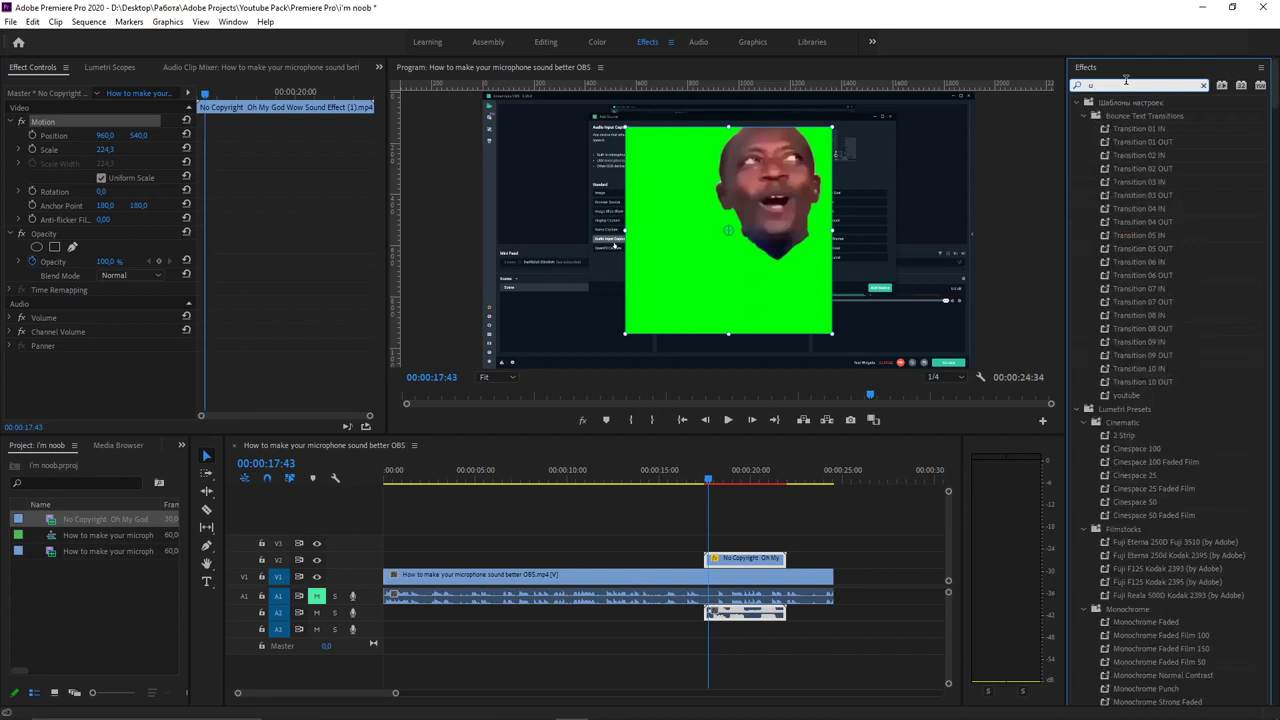
type("ltra key")
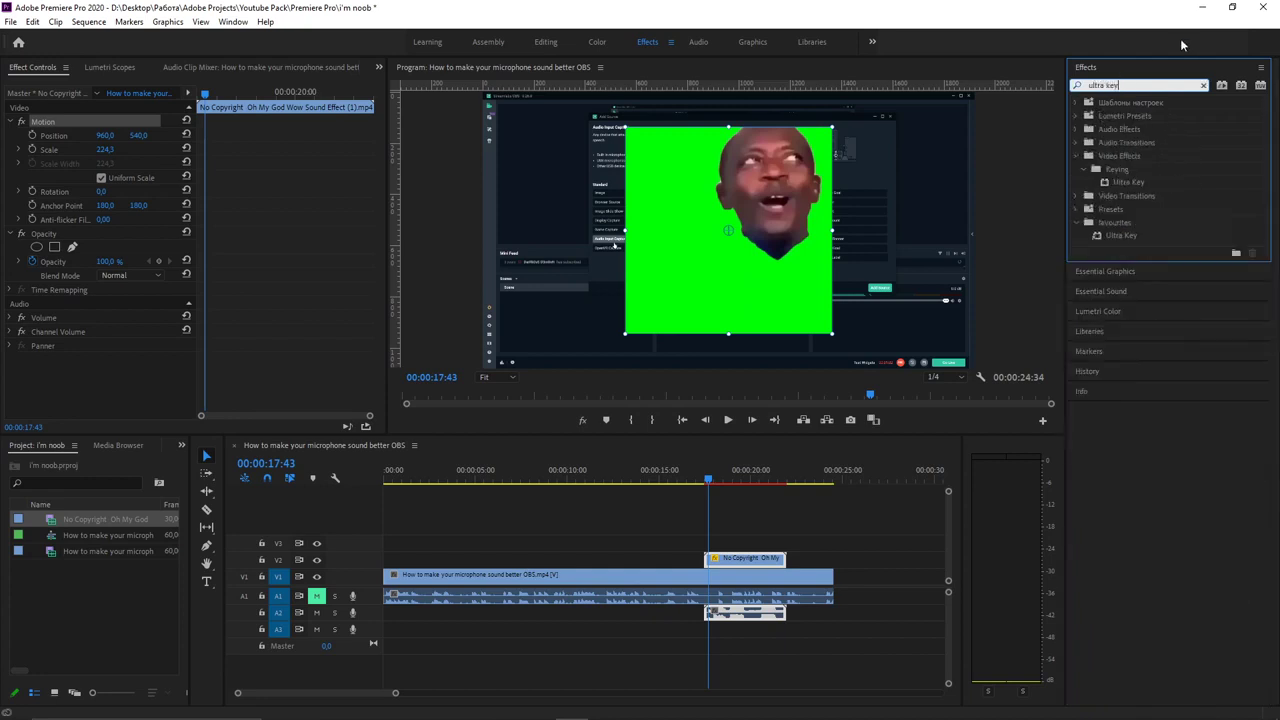
left_click(1131, 184)
left_click_drag(1137, 187, 746, 560)
Sample the clip's green background as the Ultra Key key color at about 18 seconds
left_click_drag(709, 478, 718, 478)
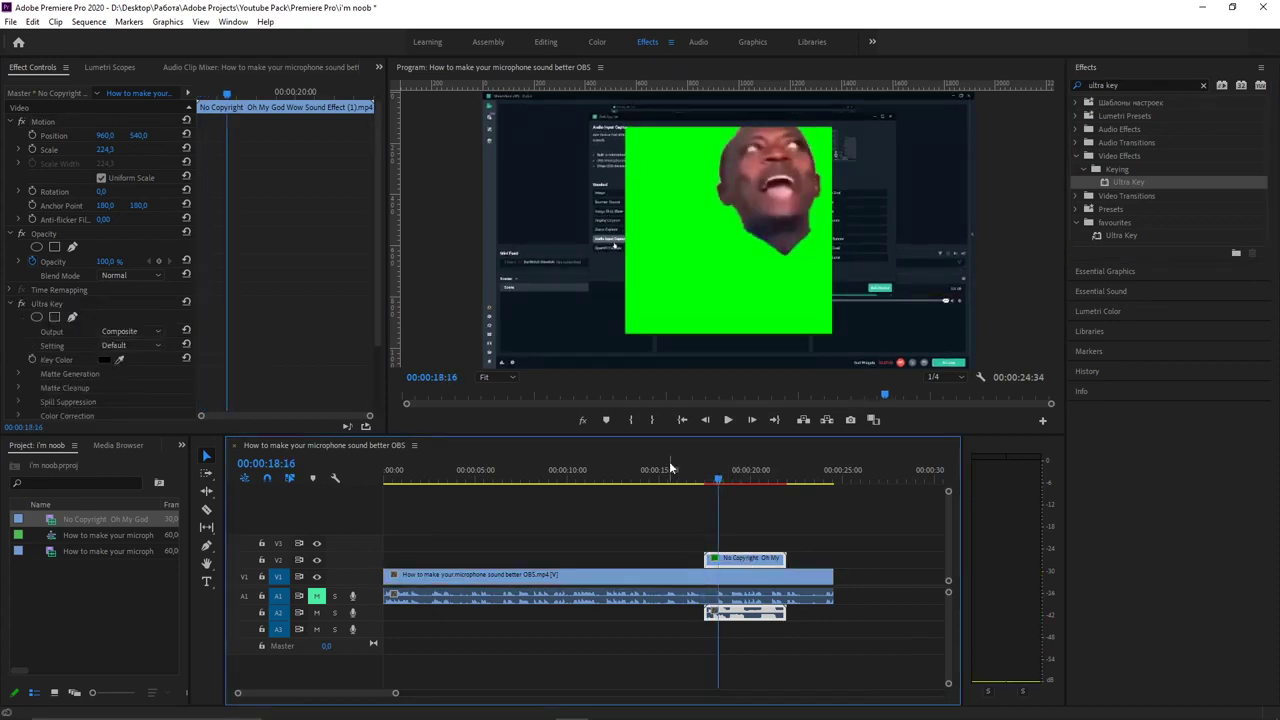
left_click(117, 359)
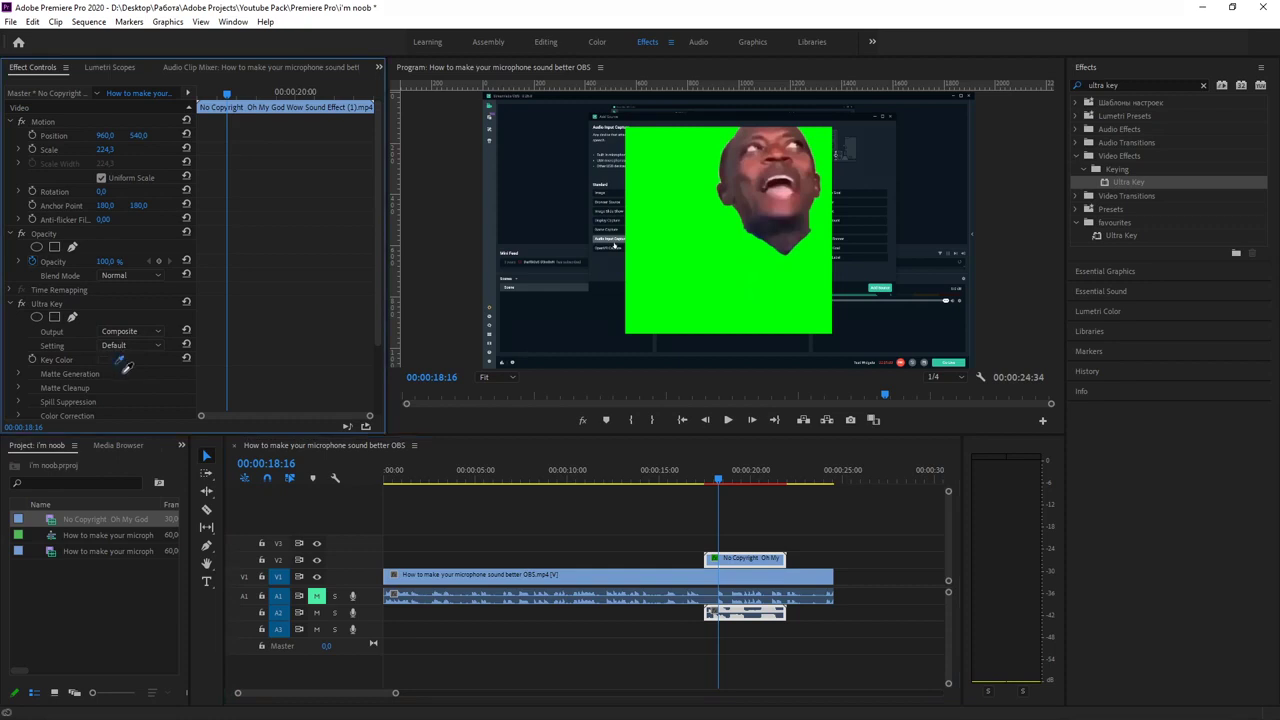
left_click(662, 234)
left_click(695, 262)
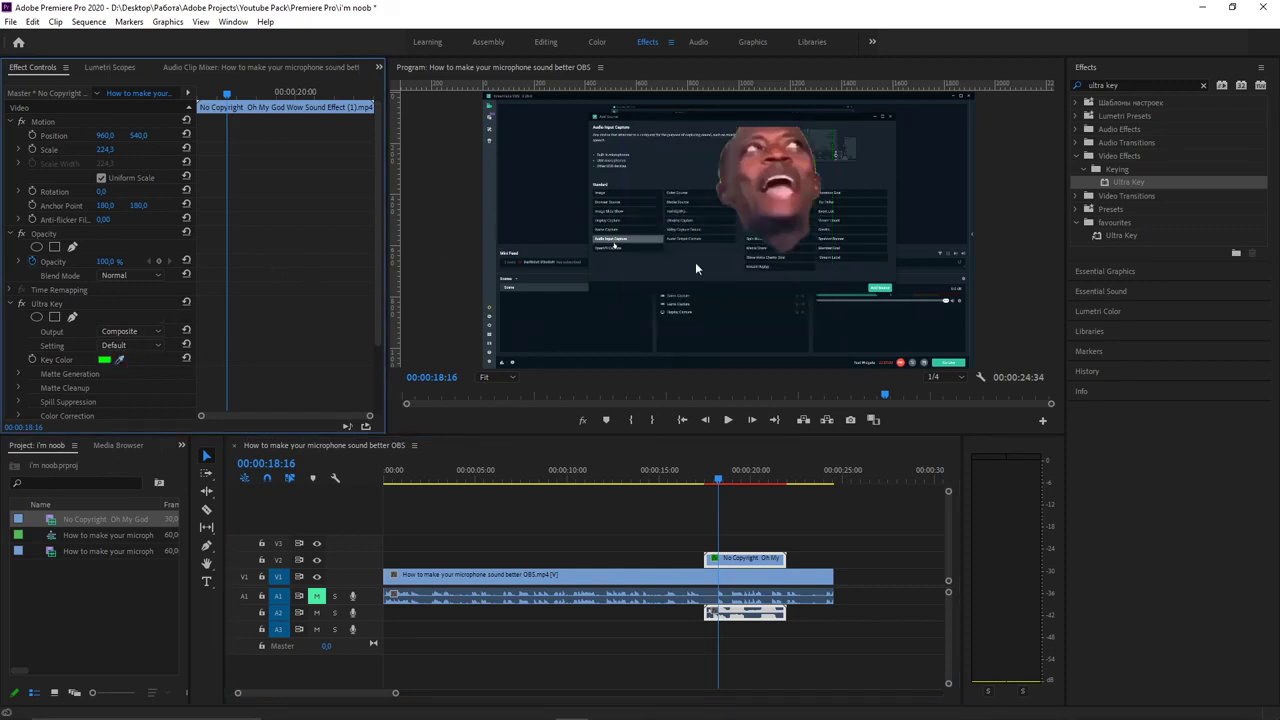
Enlarge the keyed head to about 314% scale and move it to the lower left of the frame, around position 187, 850
left_click(776, 222)
left_click_drag(625, 333, 548, 384)
left_click_drag(794, 177, 572, 297)
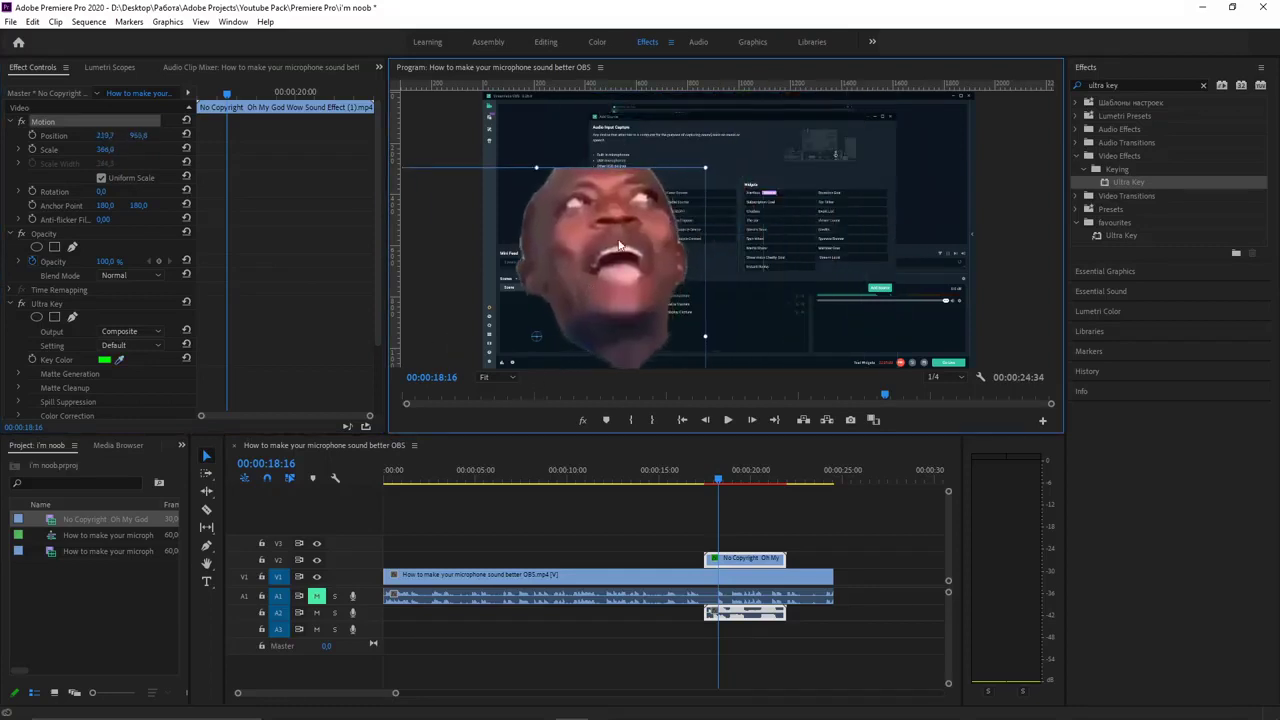
left_click_drag(699, 169, 729, 142)
left_click_drag(660, 212, 725, 159)
left_click_drag(643, 256, 612, 250)
left_click_drag(677, 179, 662, 194)
left_click_drag(581, 278, 594, 248)
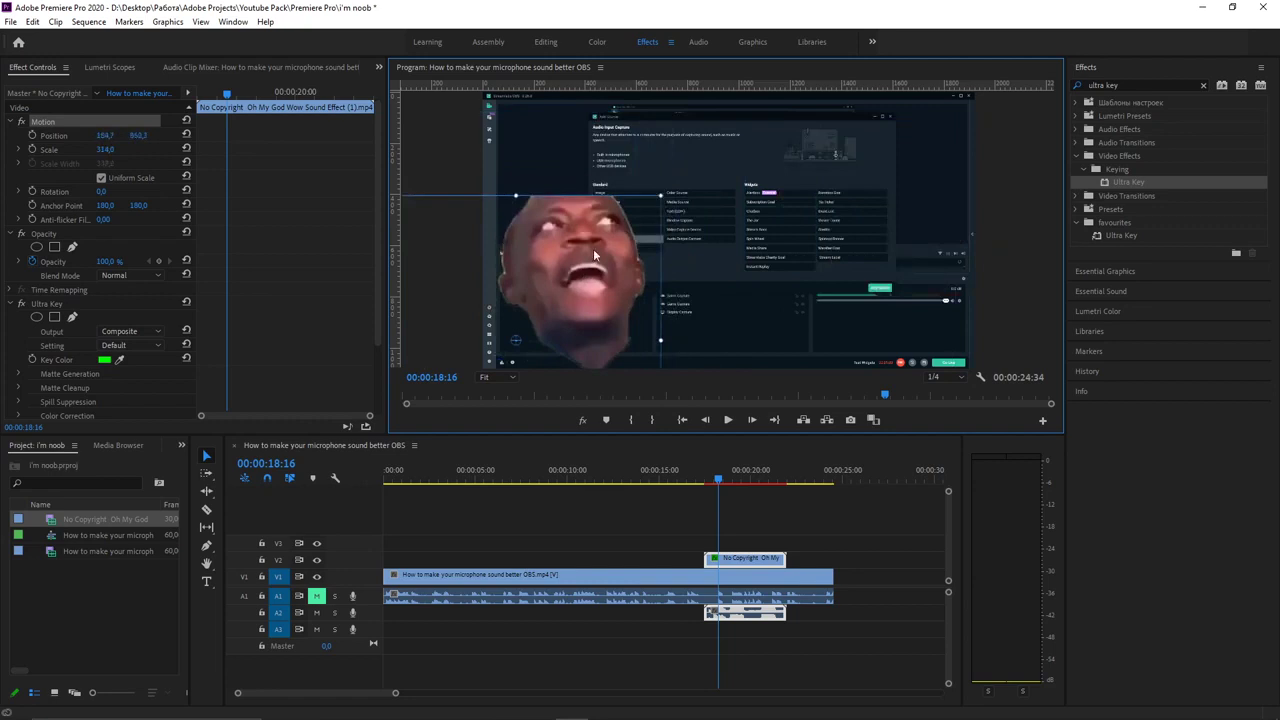
Lower the green screen clip's audio gain by 15 dB and play back the composited section
left_click(733, 612)
type("g")
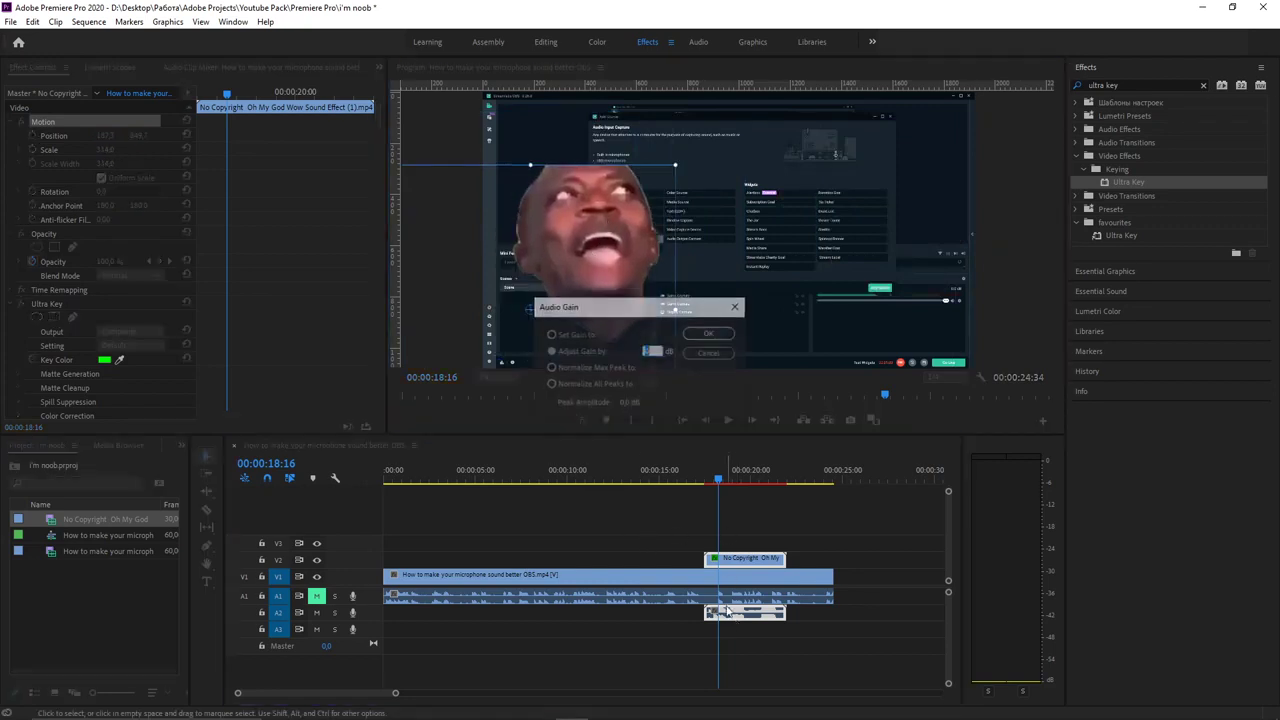
type("15")
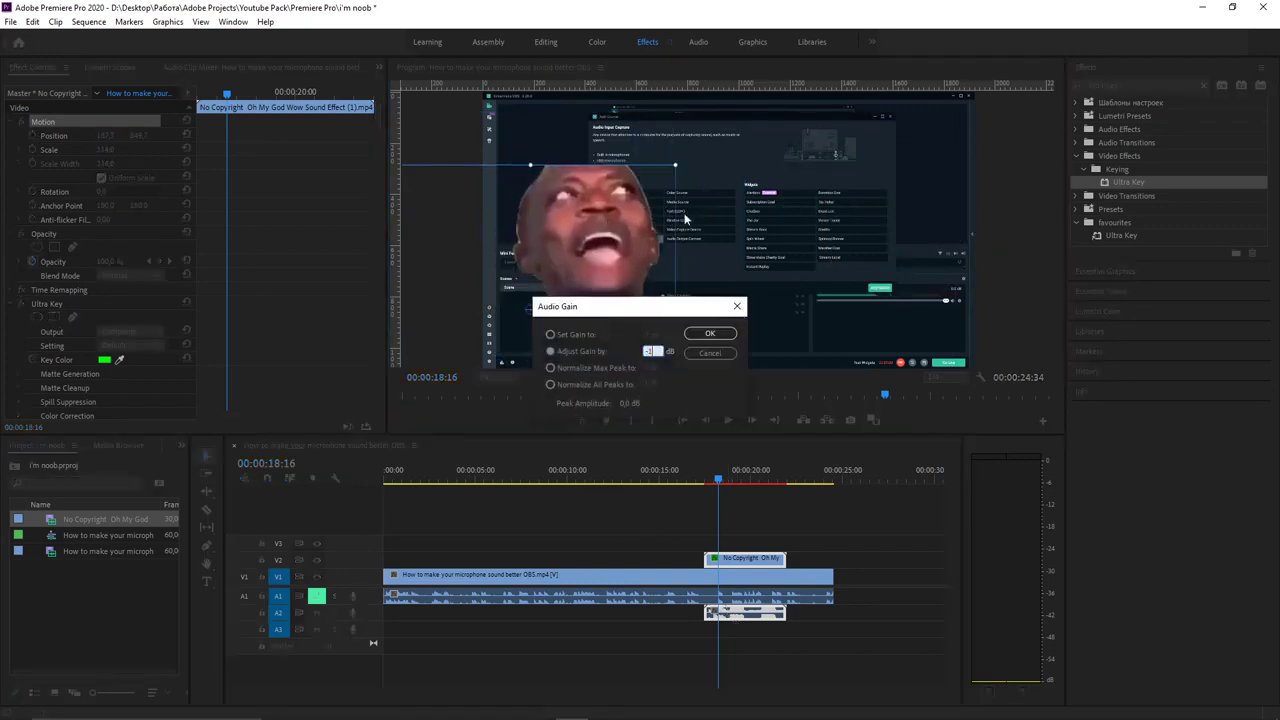
left_click(710, 333)
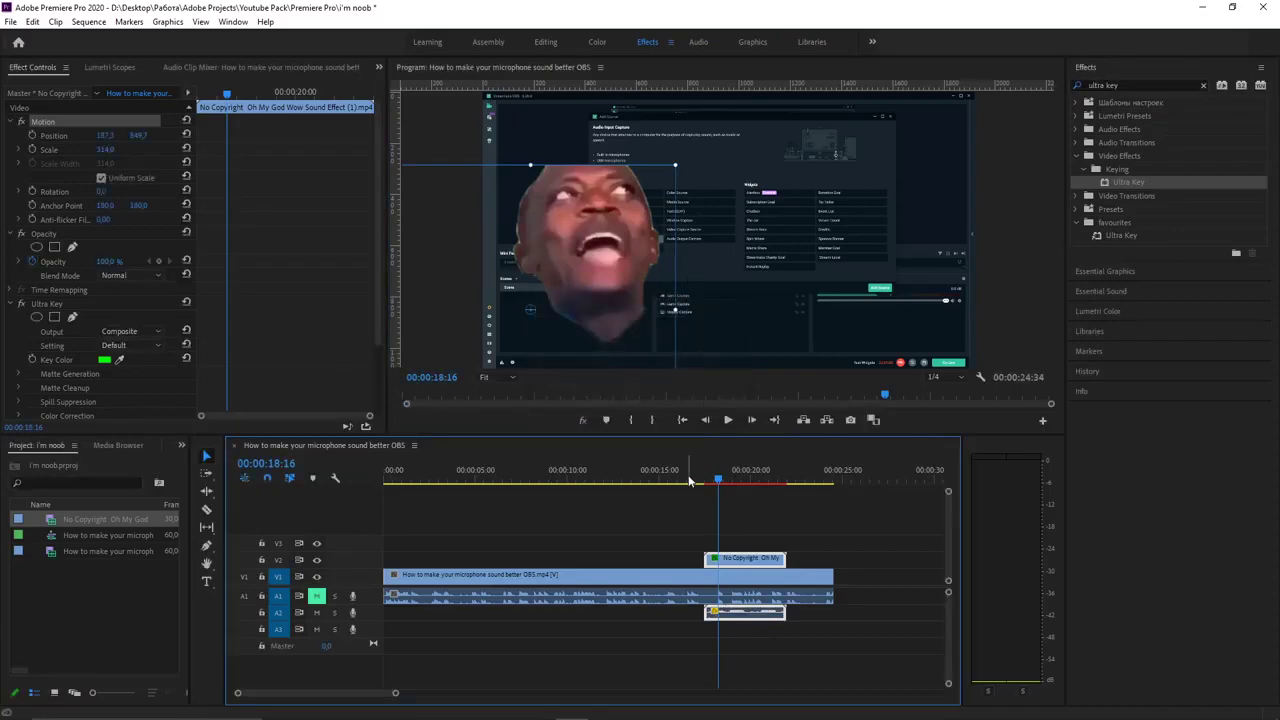
left_click(730, 421)
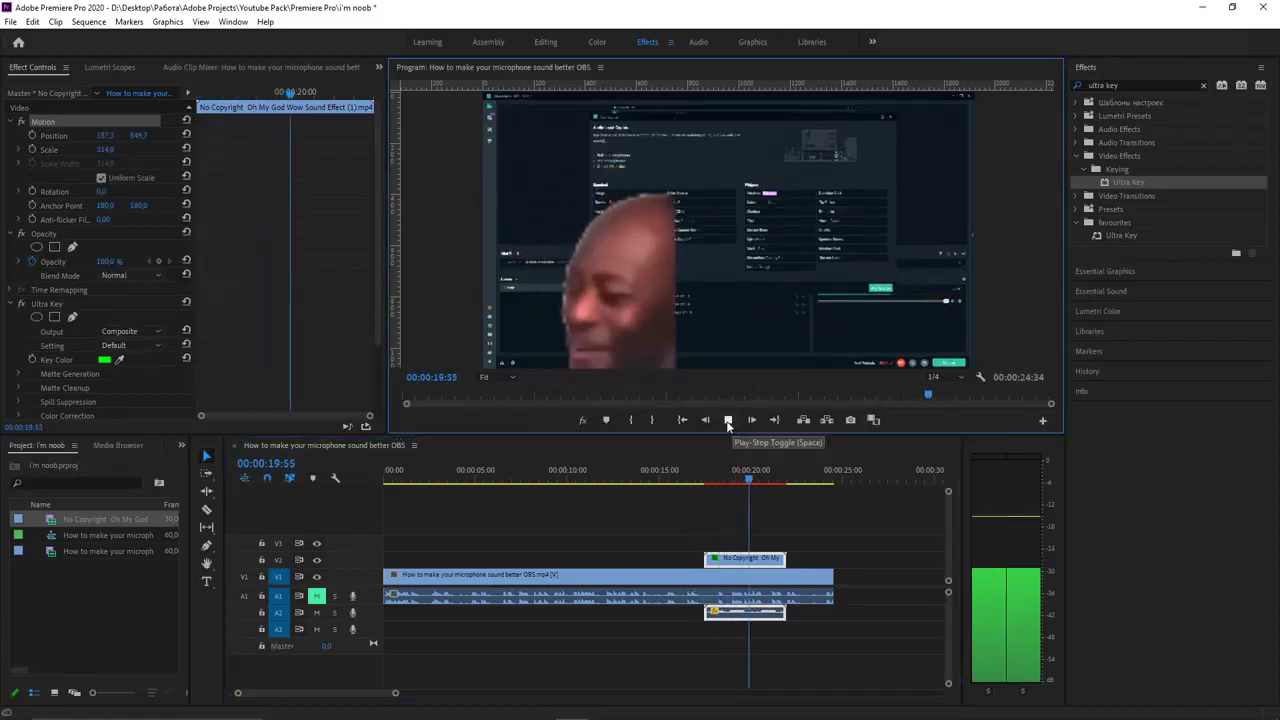
left_click(728, 421)
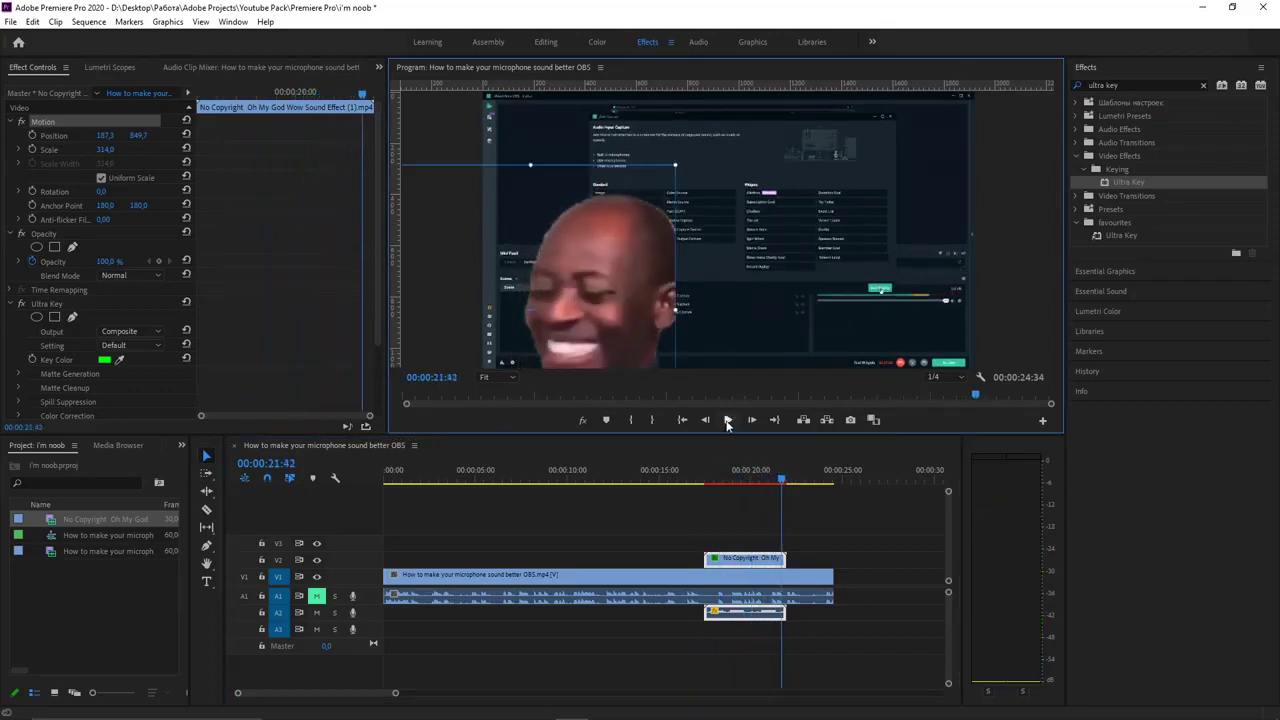